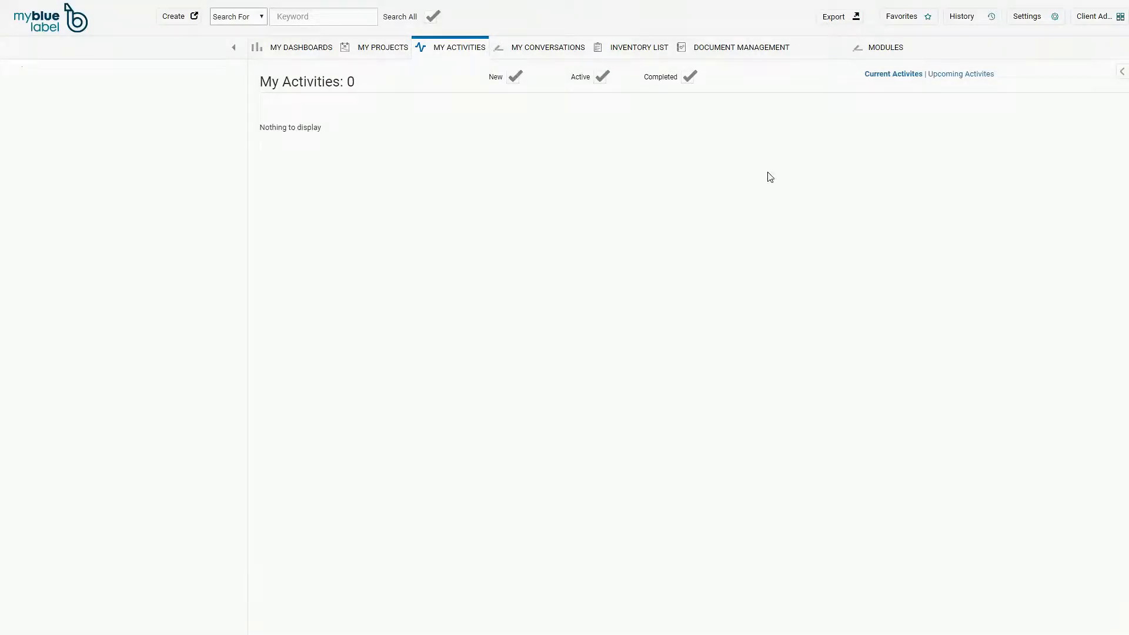
- Open Users from the Settings menu to see the empty user list
left_click(1026, 21)
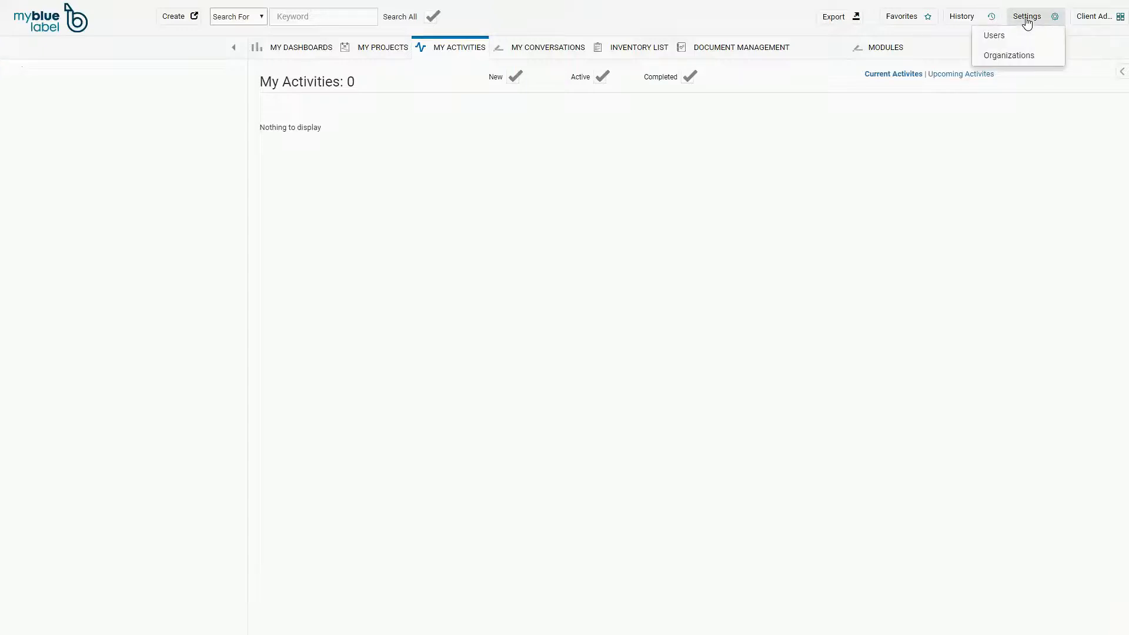
left_click(1014, 39)
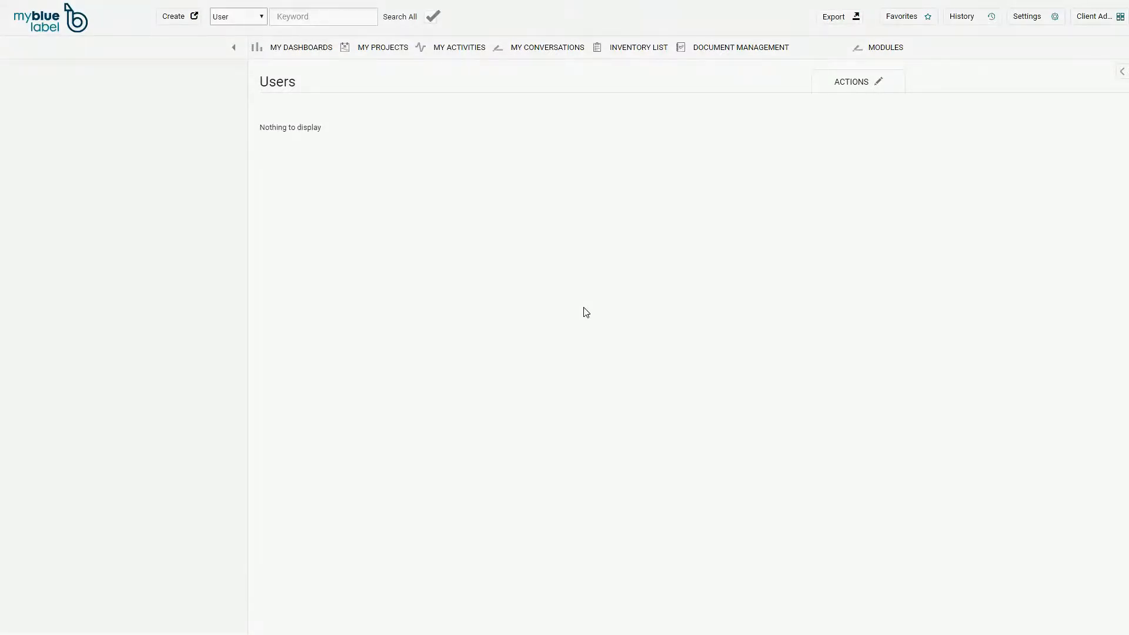
mouse_move(854, 89)
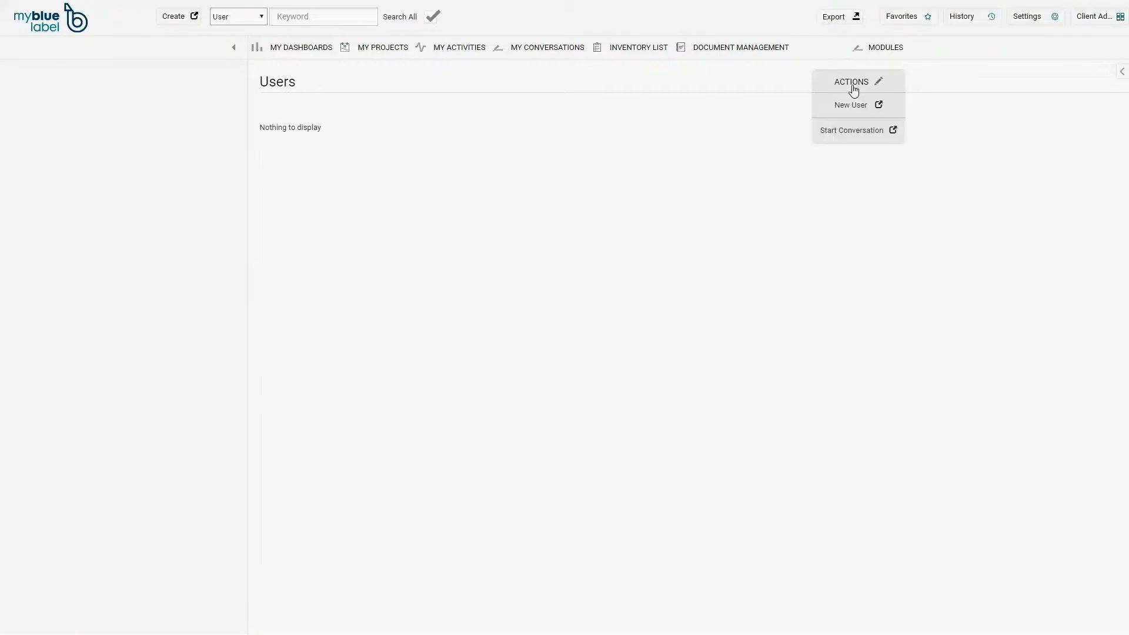
- Choose New User from the ACTIONS menu to bring up a blank user form
left_click(852, 109)
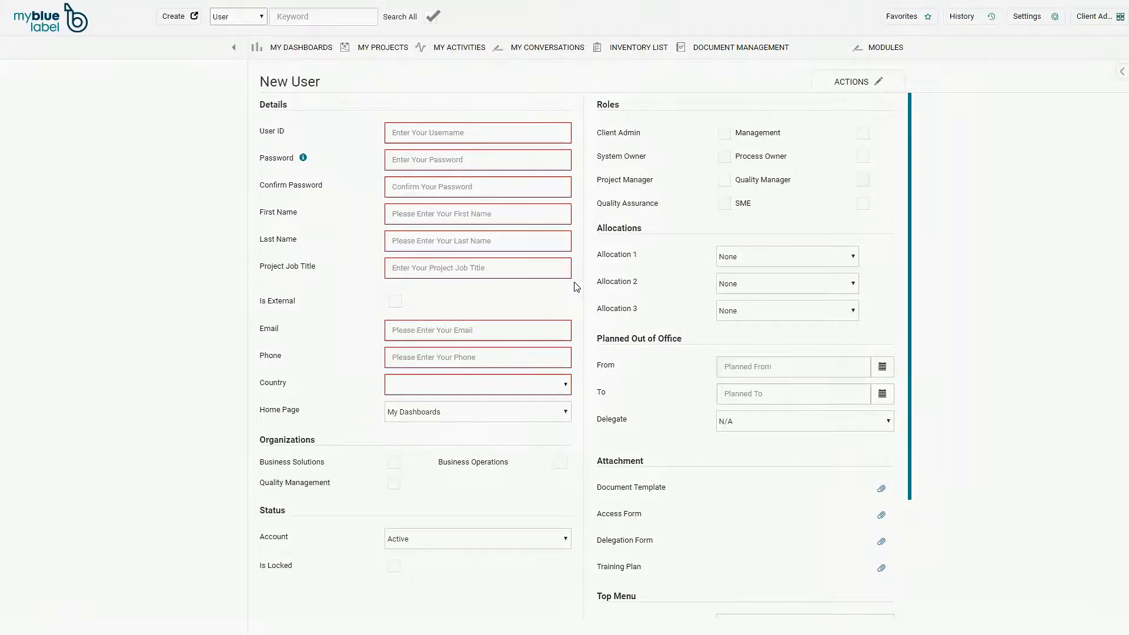
left_click(446, 133)
mouse_move(305, 158)
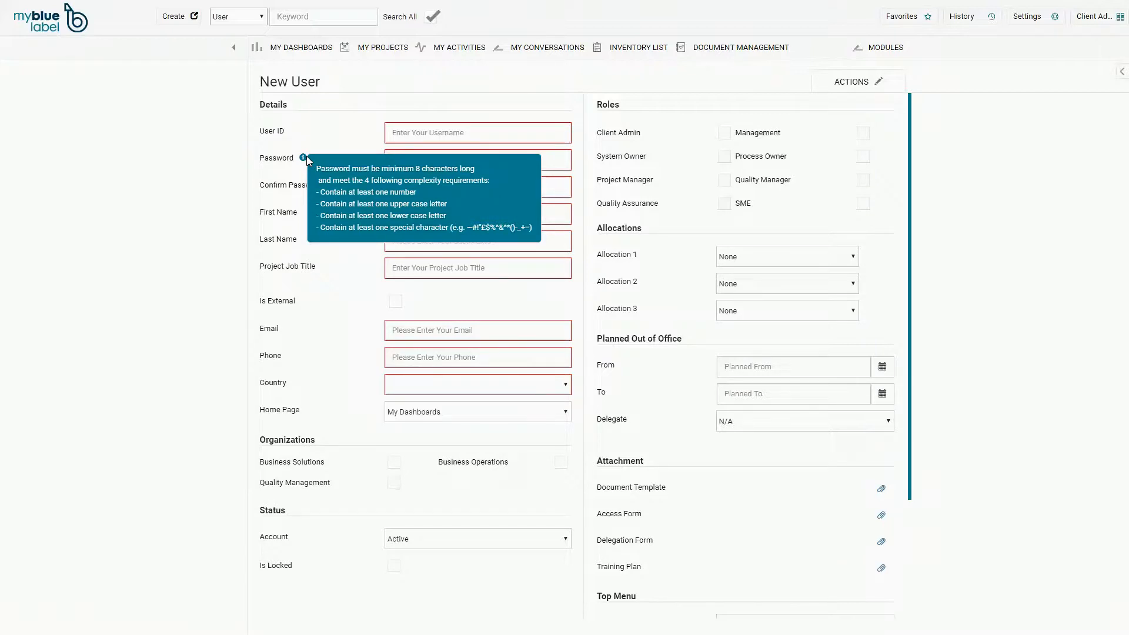
left_click(418, 213)
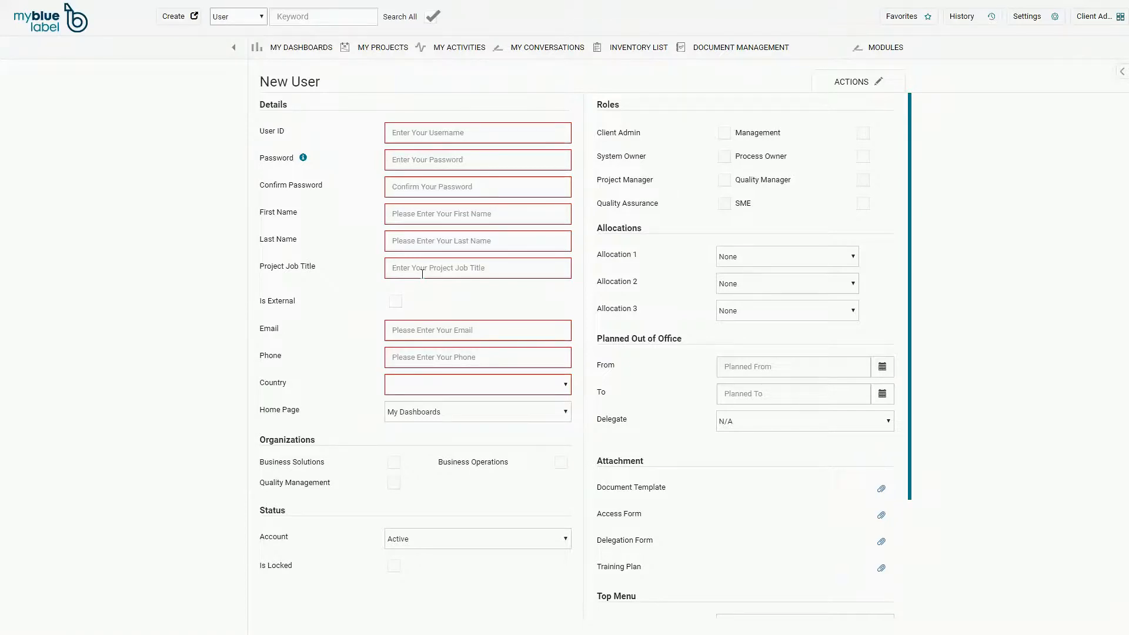
left_click(413, 331)
left_click(405, 411)
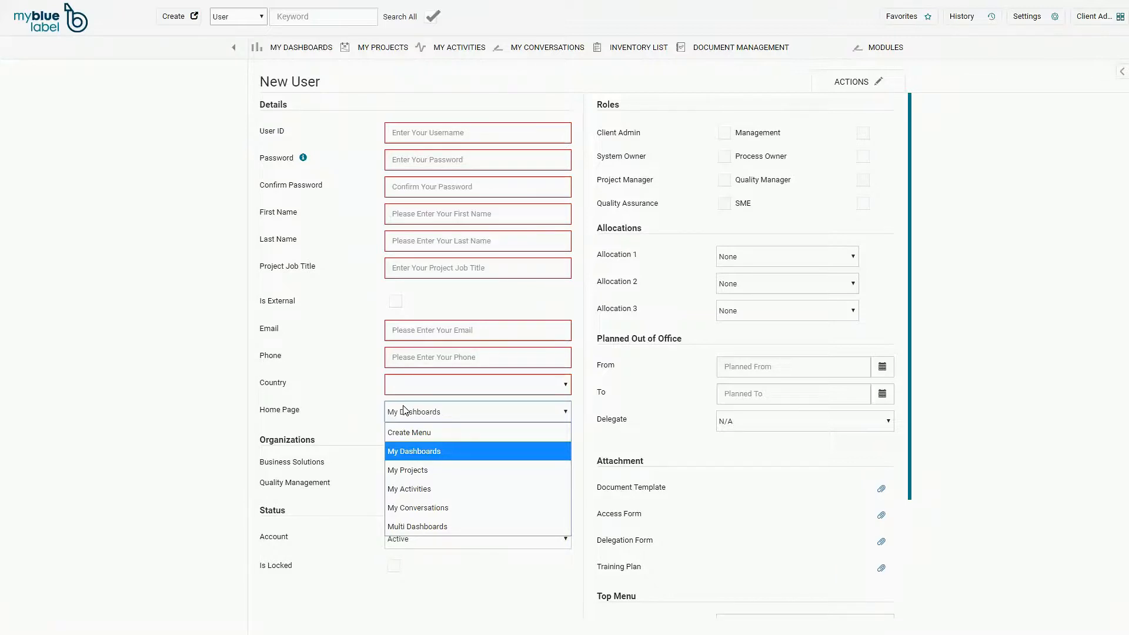
left_click(354, 447)
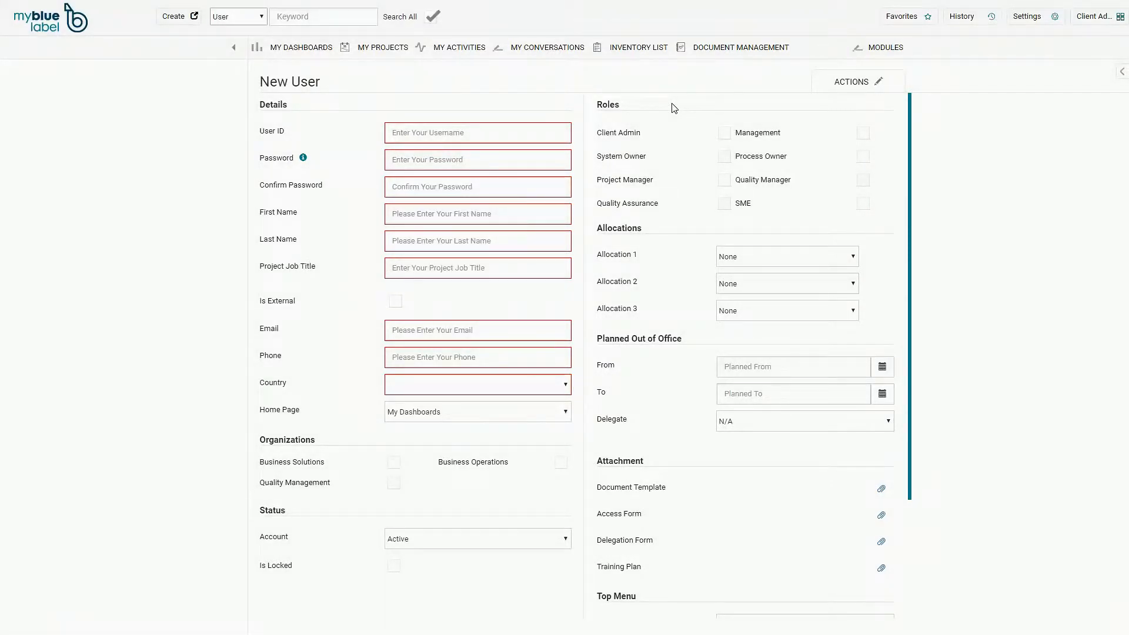
scroll(671, 147, "down", 3)
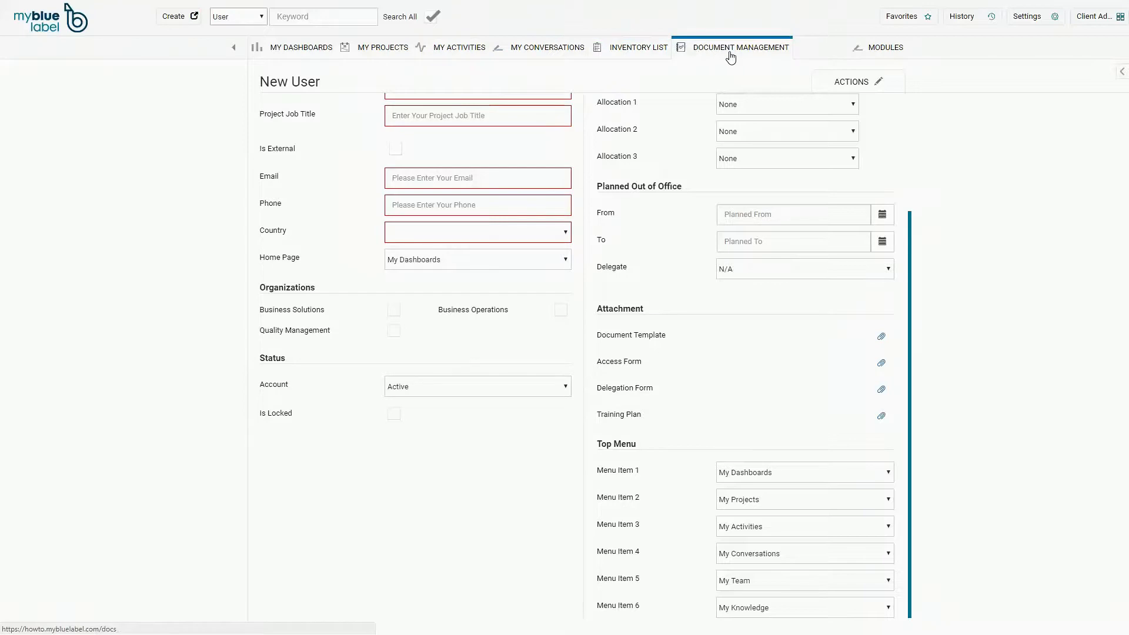
scroll(365, 111, "up", 3)
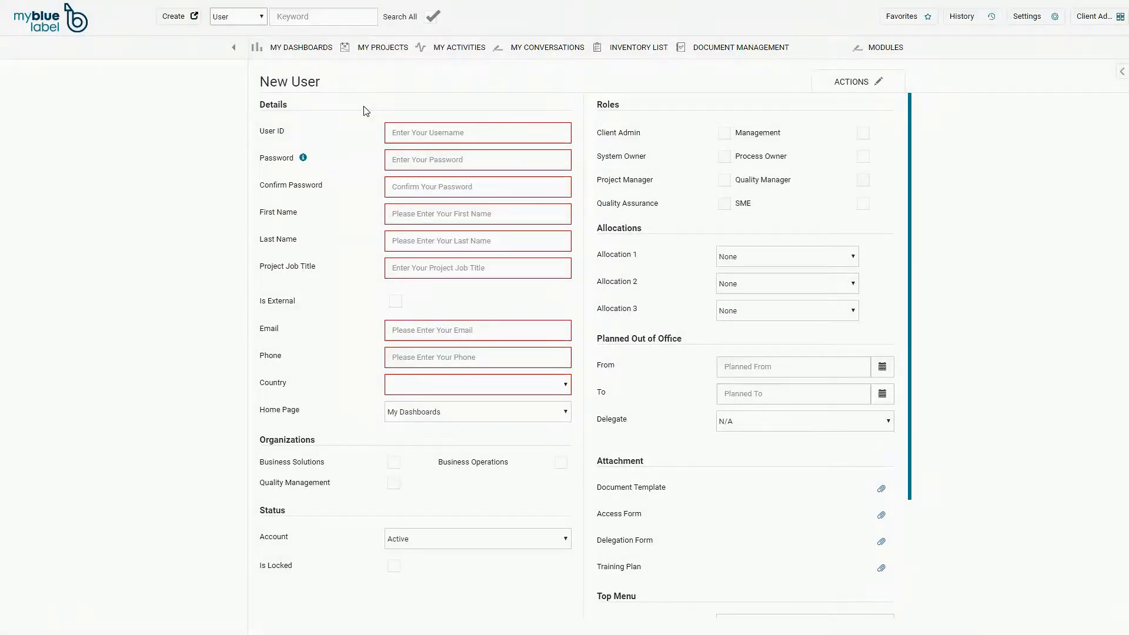
- Enter the new user's ID and a password that satisfies the complexity rules
left_click(417, 132)
type("HCA")
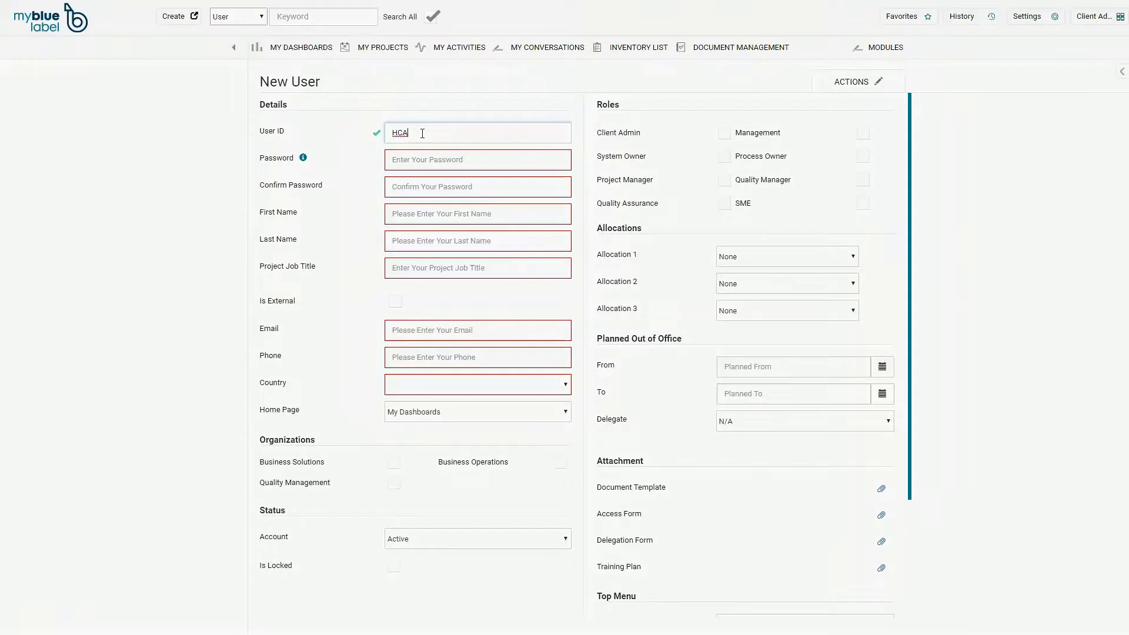
left_click(408, 159)
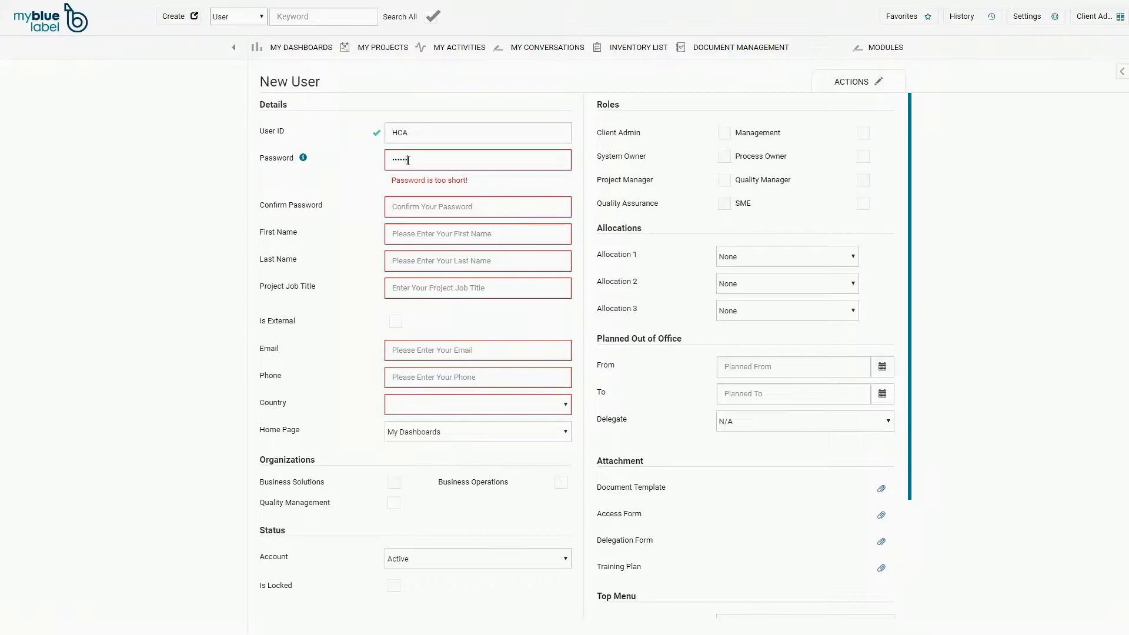
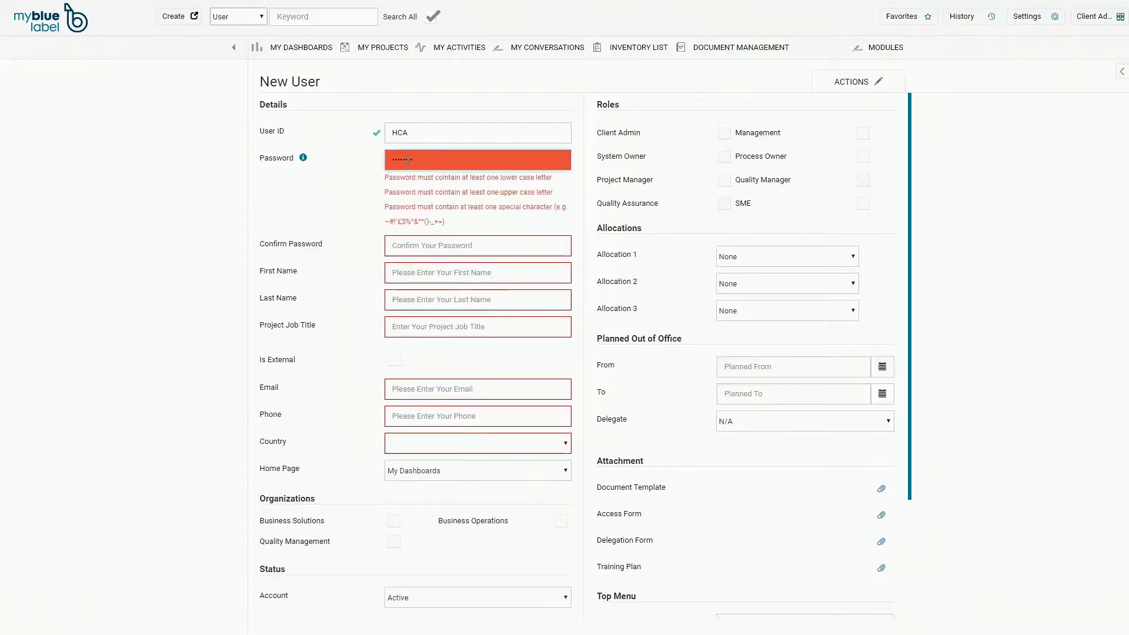
key("BackSpace")
key("BackSpace")
key("BackSpace")
key("BackSpace")
key("BackSpace")
key("BackSpace")
key("BackSpace")
key("BackSpace")
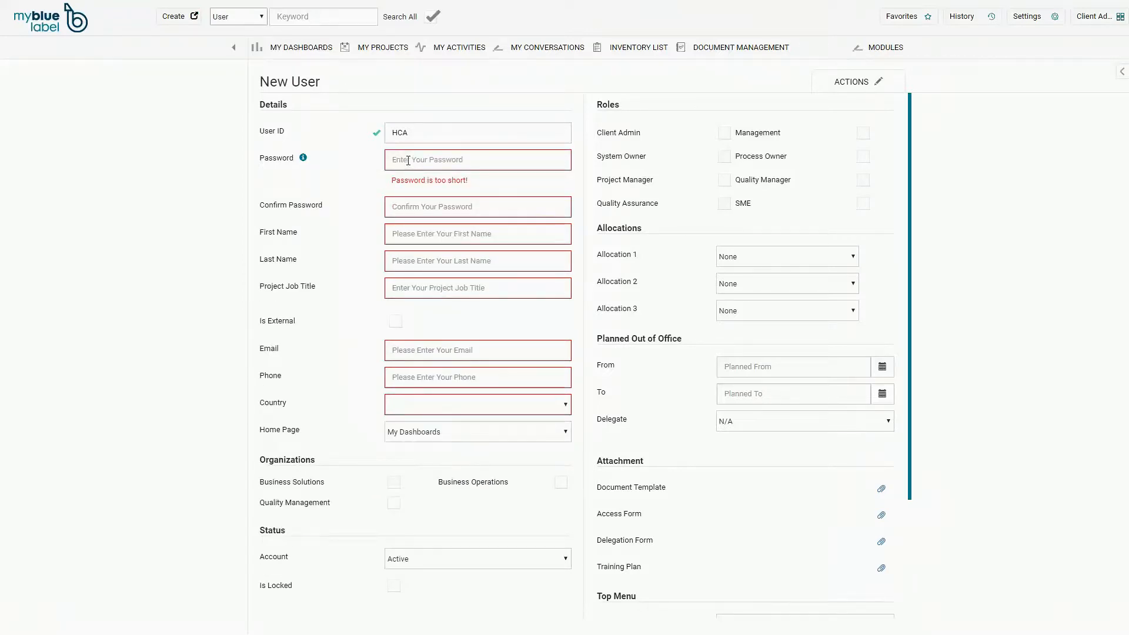
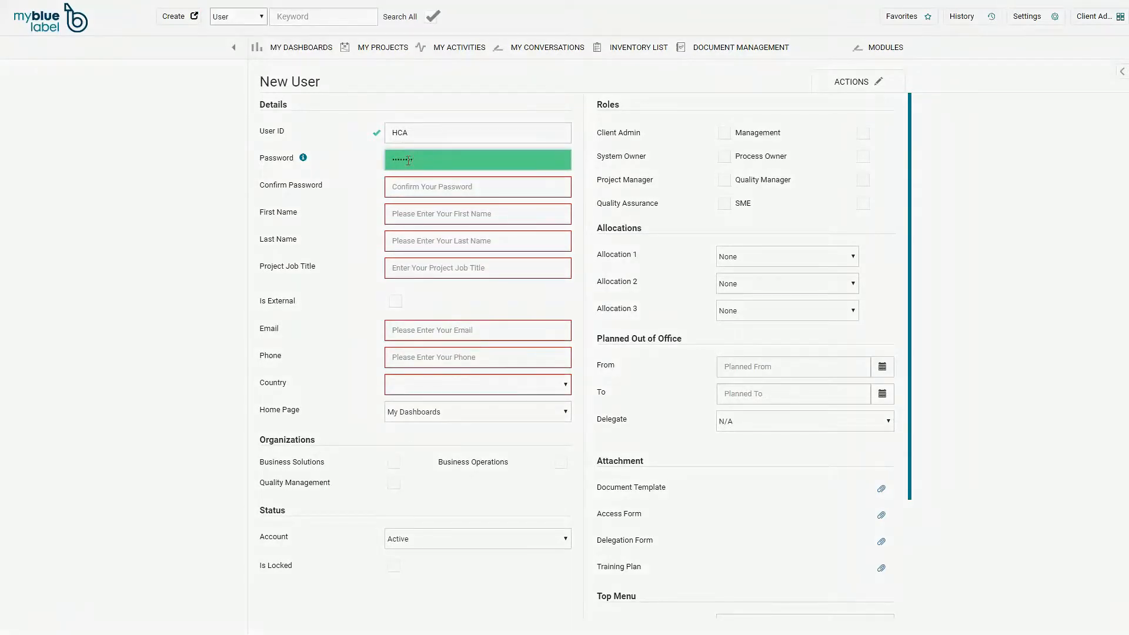
- Confirm the password and enter the user's first and last name
left_click(408, 192)
type("•••••••")
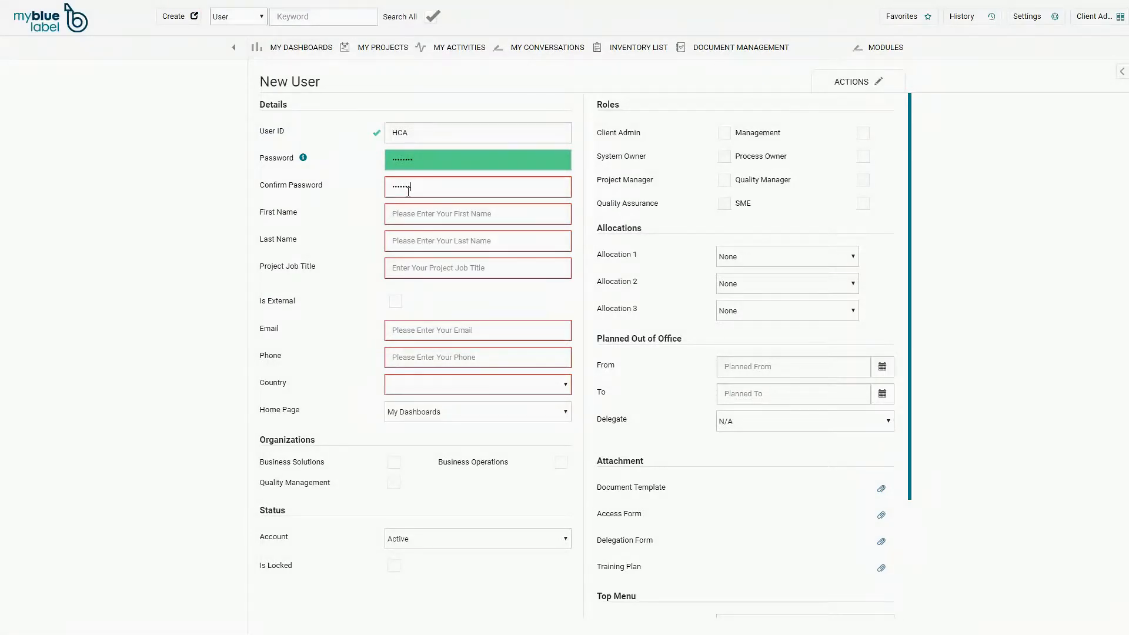
type("•")
left_click(399, 218)
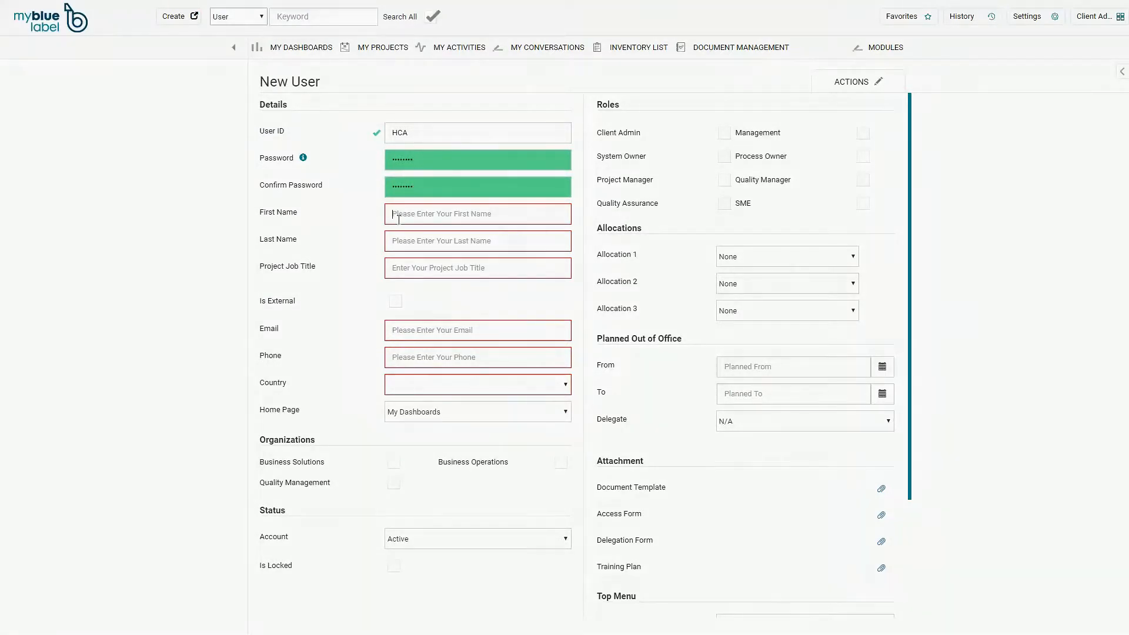
type("Han")
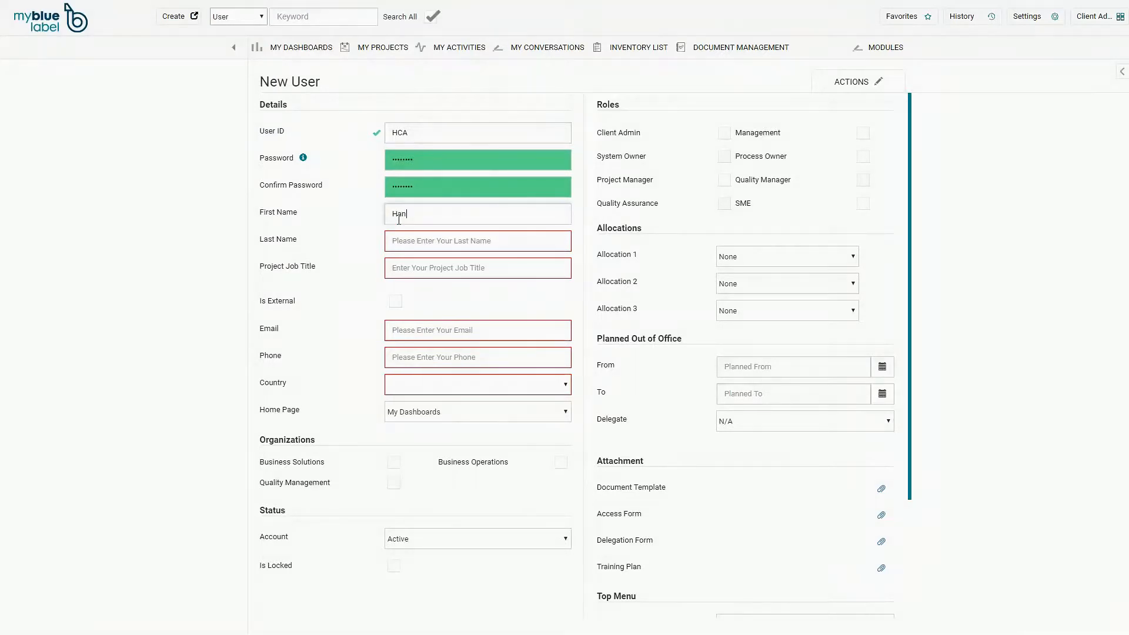
type("s Christian")
left_click(408, 237)
type("Andersen")
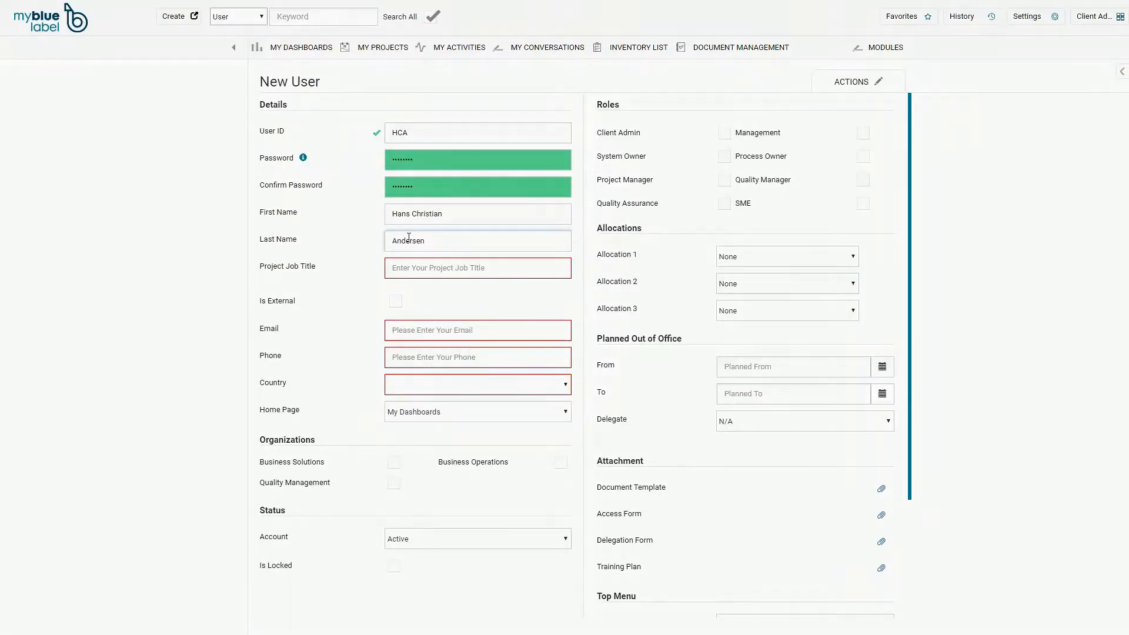
- Set job title to Client Admin and fill in the user's email and phone number
left_click(413, 268)
type("Client Admin")
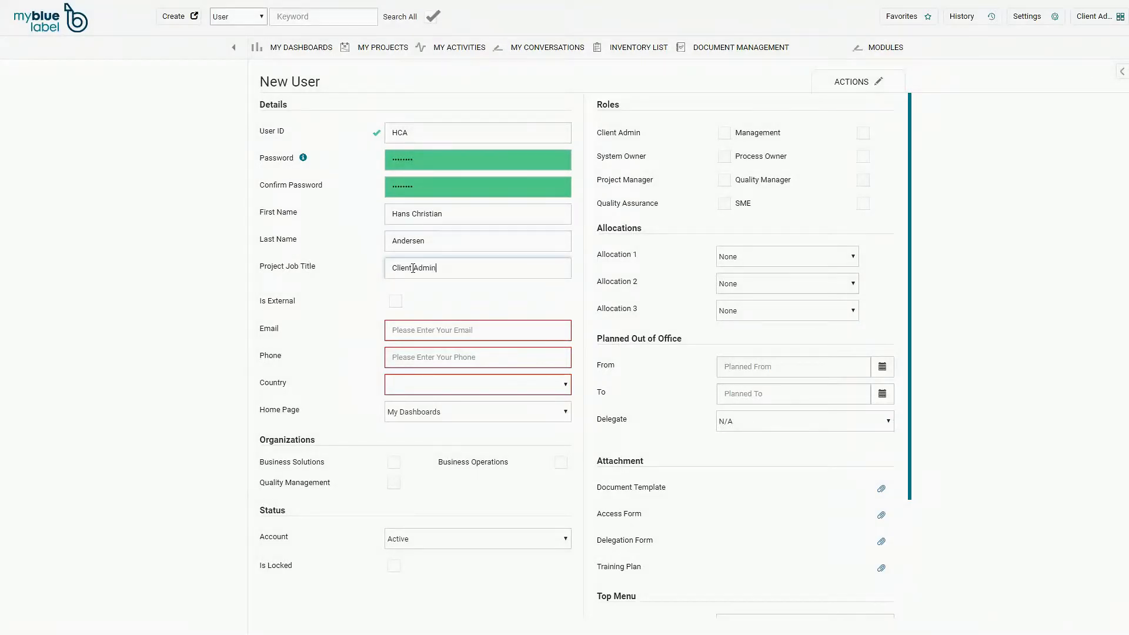
left_click(428, 335)
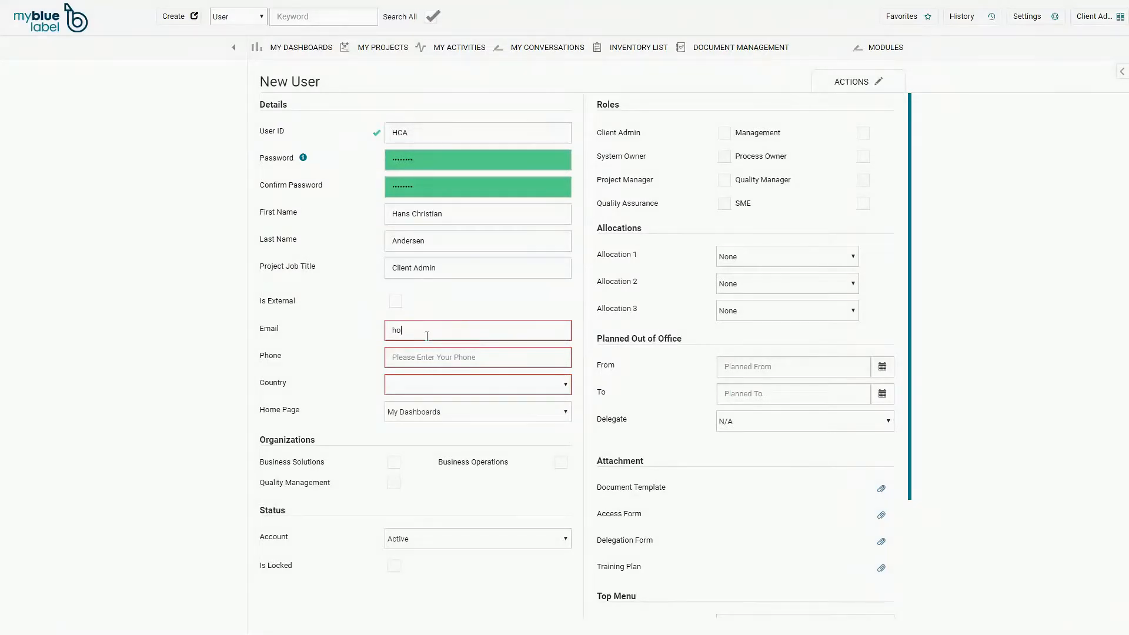
left_click(416, 356)
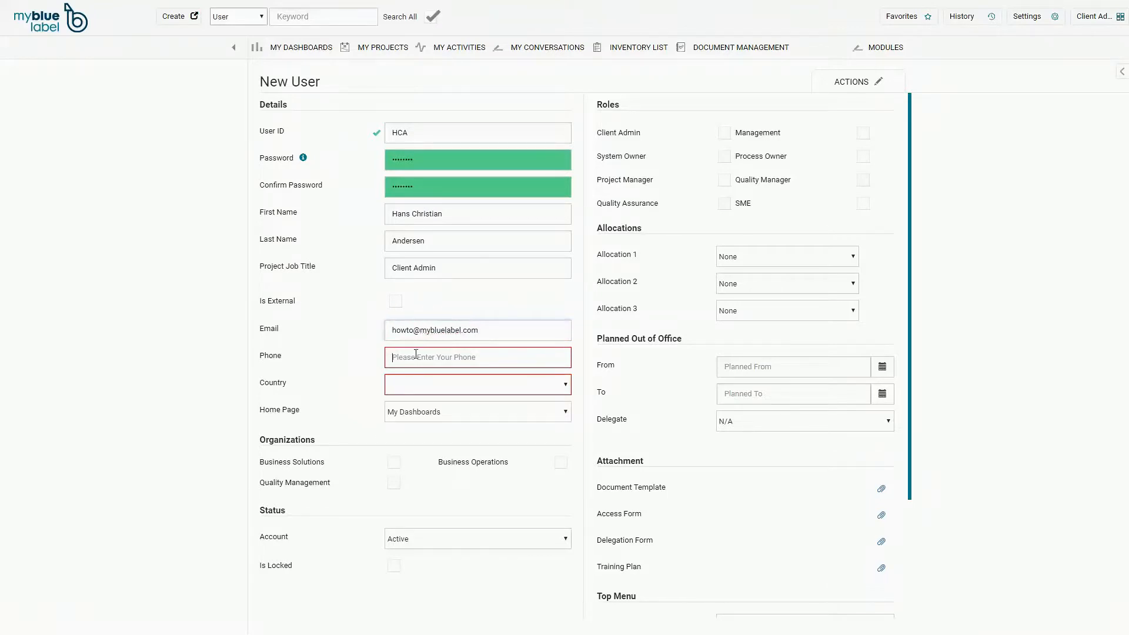
type("12345678")
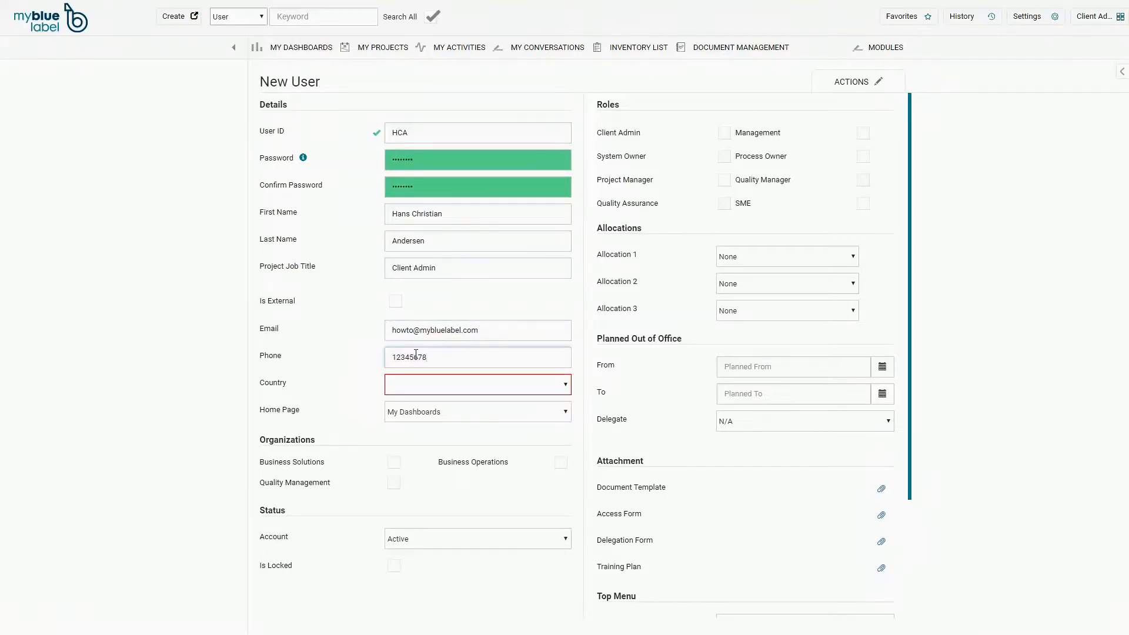
- Set country Denmark, home page My Dashboards, three organizations, and the Client Admin role
left_click(405, 388)
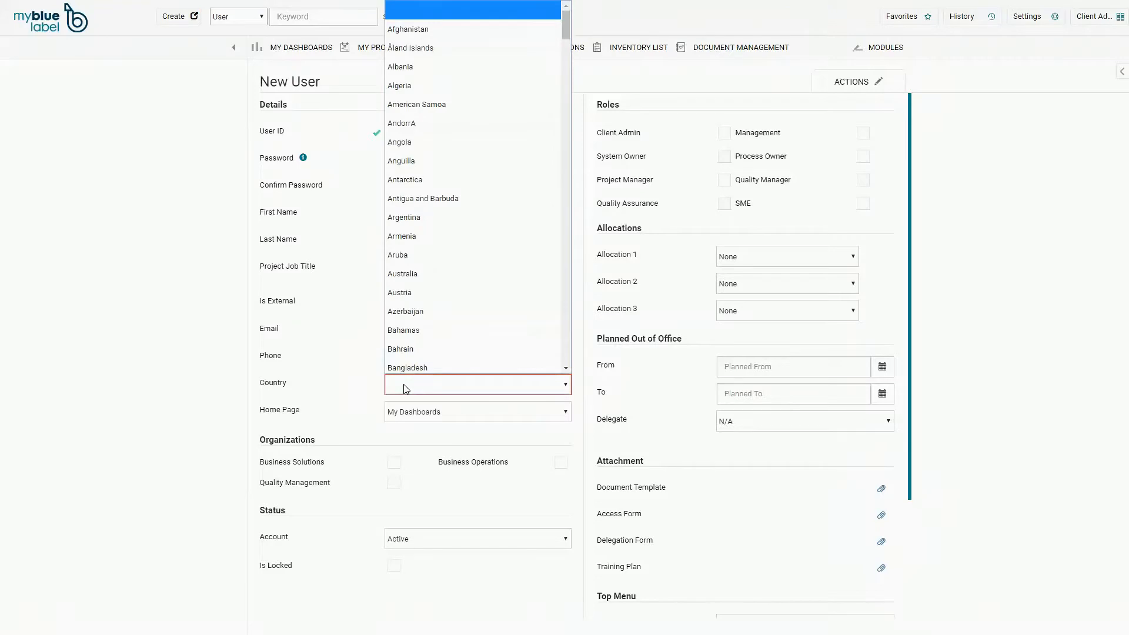
key("d")
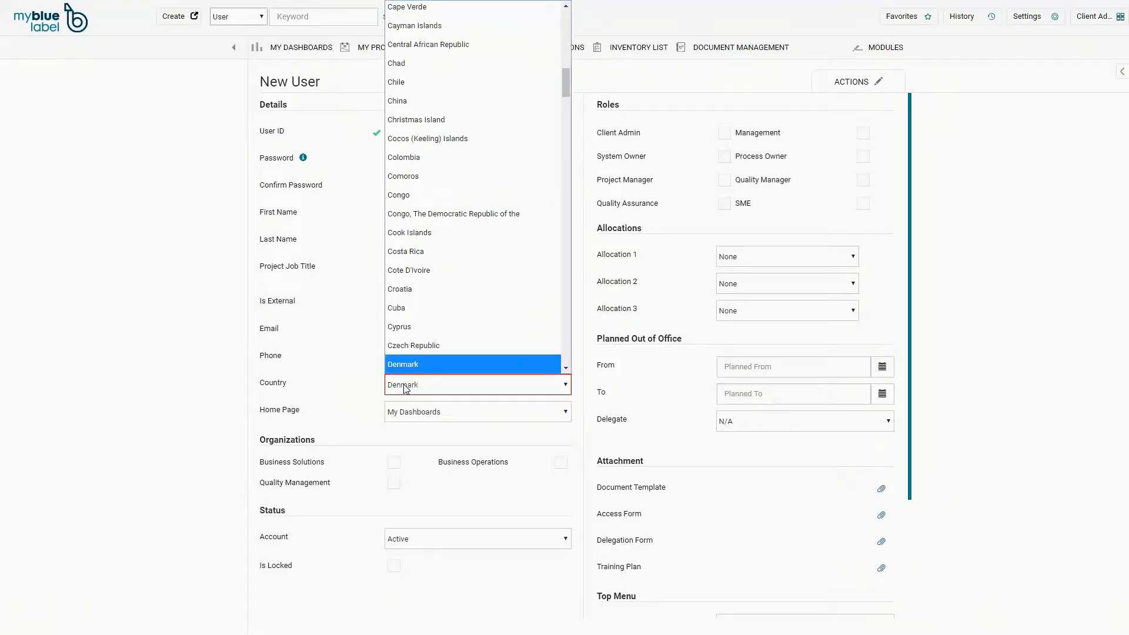
left_click(405, 366)
left_click(436, 415)
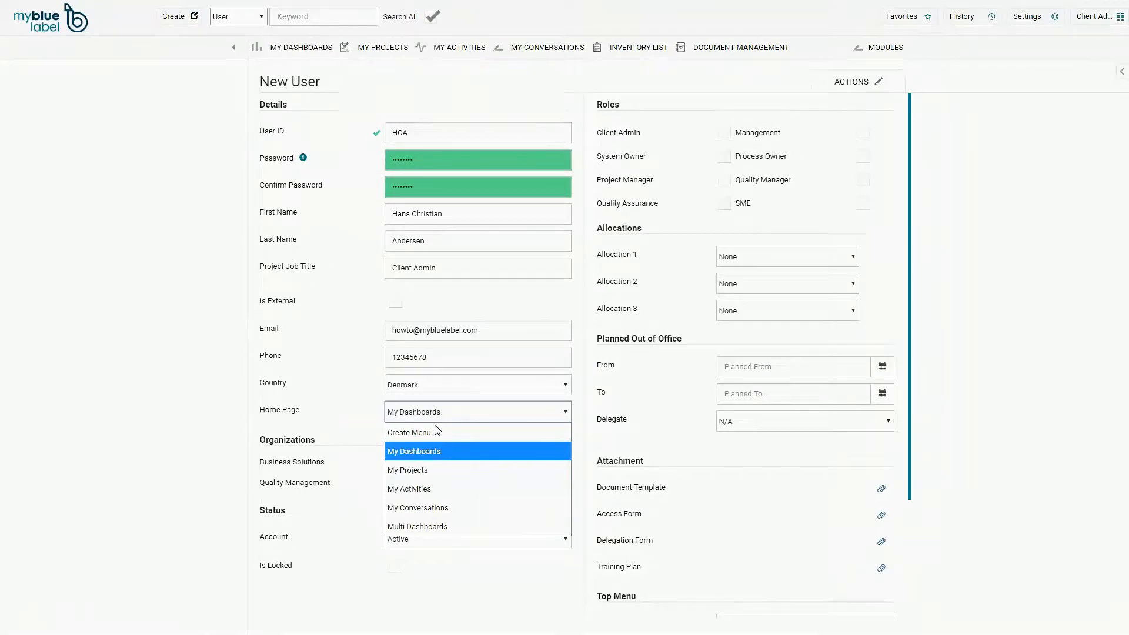
left_click(380, 440)
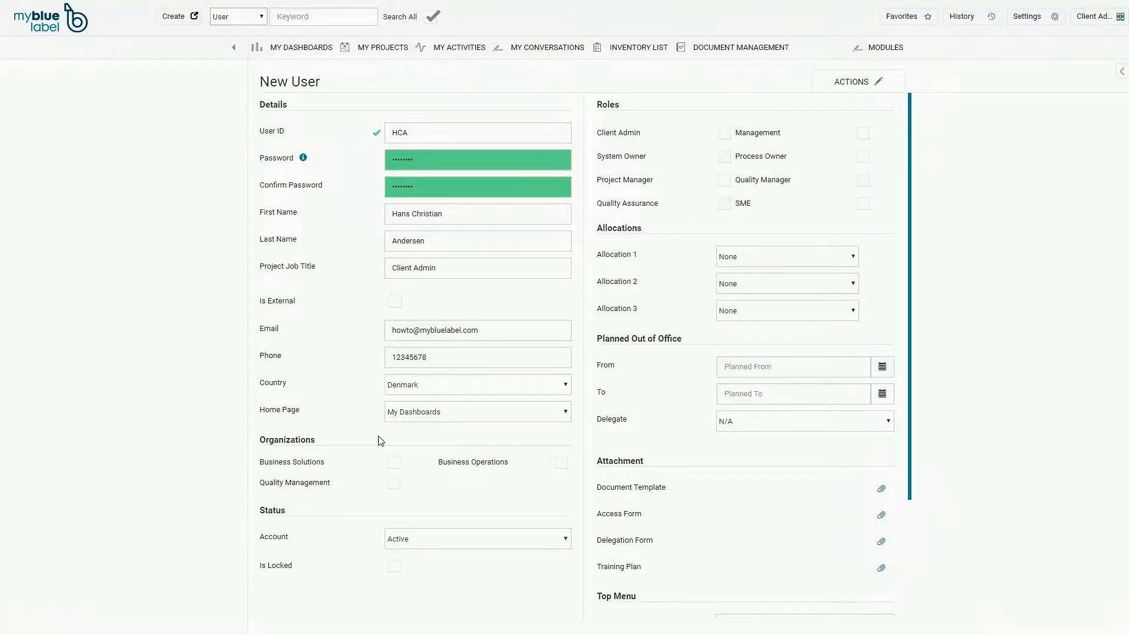
left_click(394, 462)
left_click(394, 482)
left_click(561, 464)
left_click(726, 137)
- Empty top-menu items 3–6, make item 2 My Conversations, and save the user
scroll(706, 499, "down", 3)
left_click(746, 499)
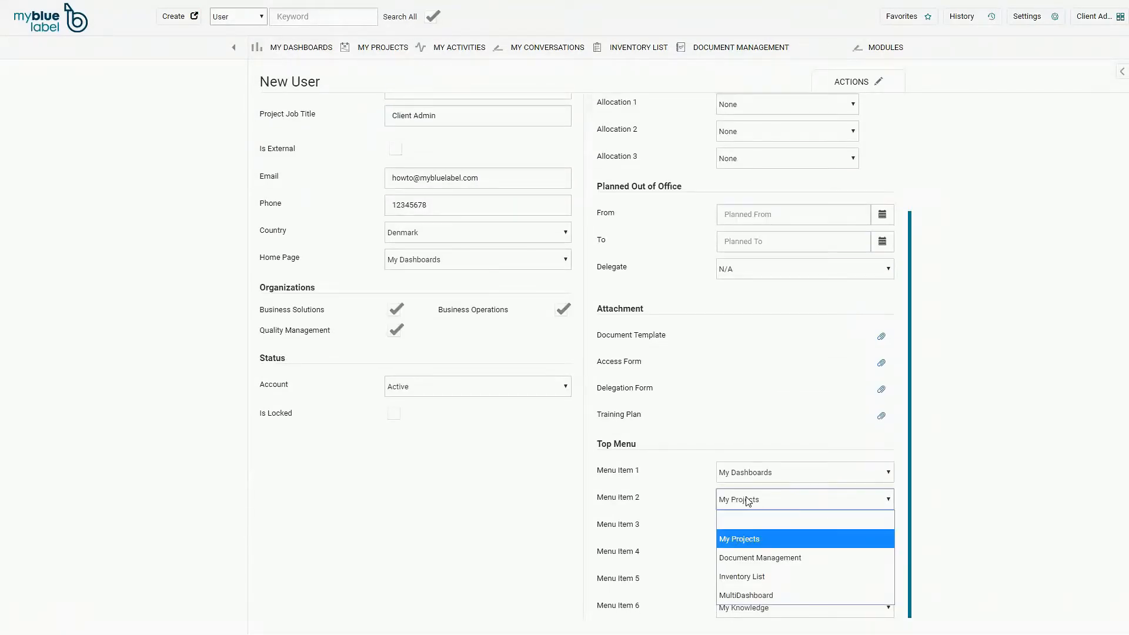
left_click(751, 517)
left_click(755, 528)
left_click(773, 417)
left_click(768, 557)
left_click(776, 419)
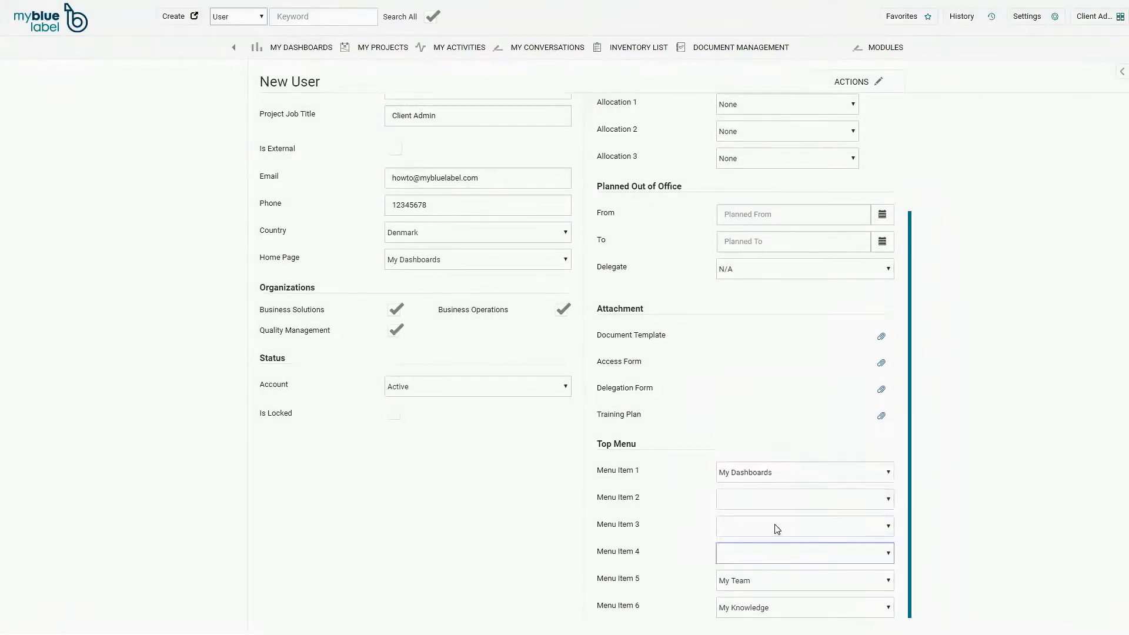
left_click(775, 582)
left_click(777, 420)
left_click(781, 607)
left_click(796, 448)
left_click(796, 503)
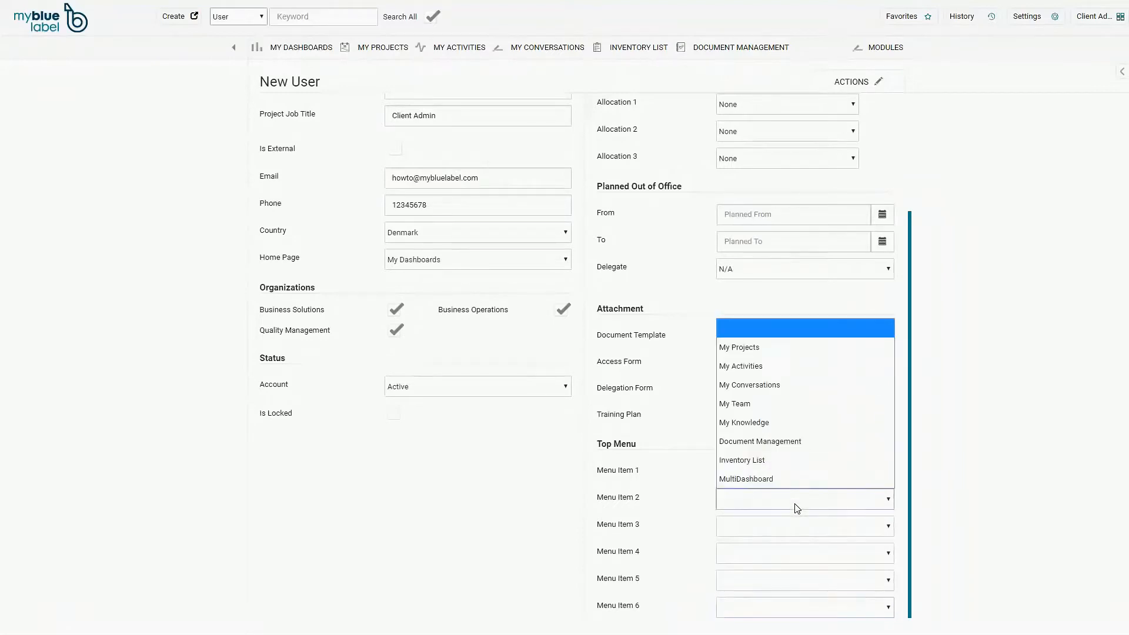
left_click(797, 385)
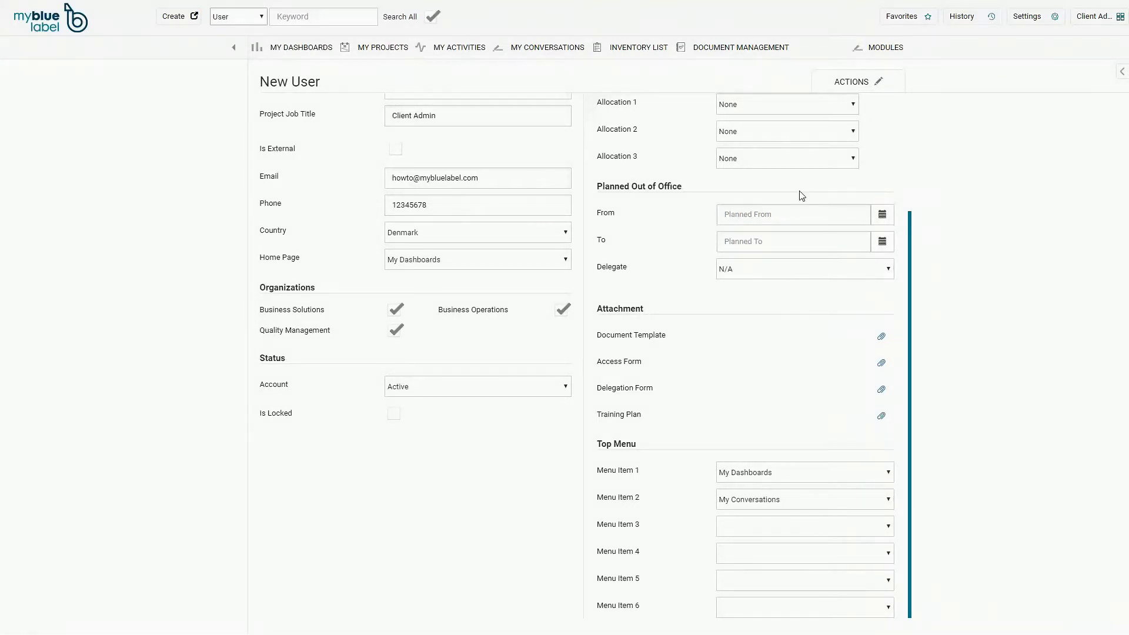
left_click(838, 81)
left_click(848, 106)
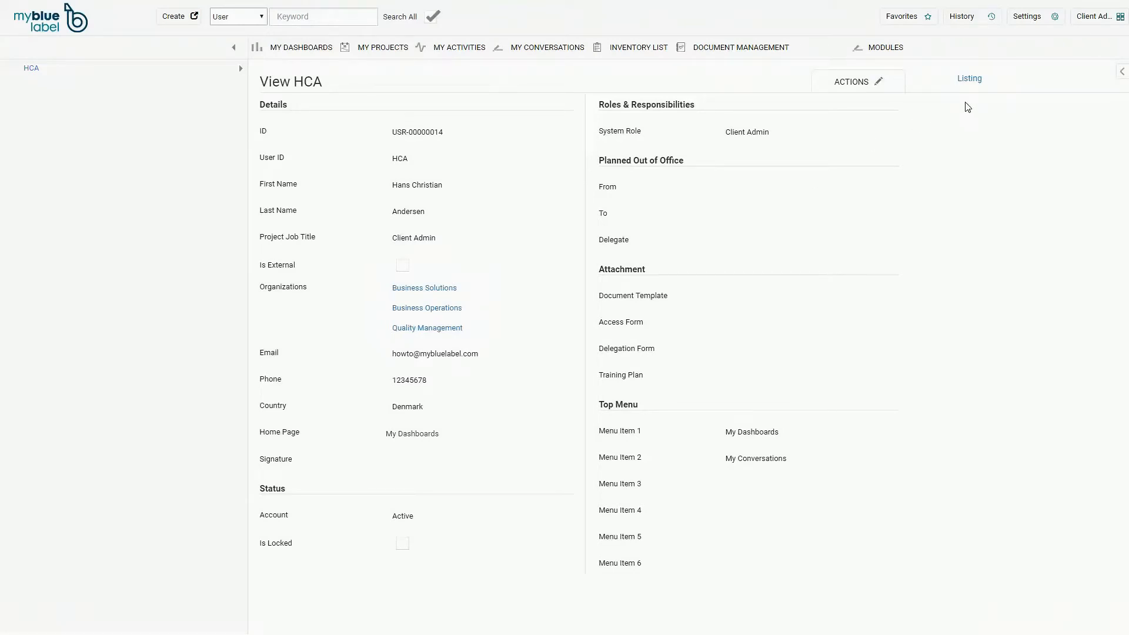
- Create another user from ACTIONS, entering its ID, password and the start of a first name
left_click(862, 82)
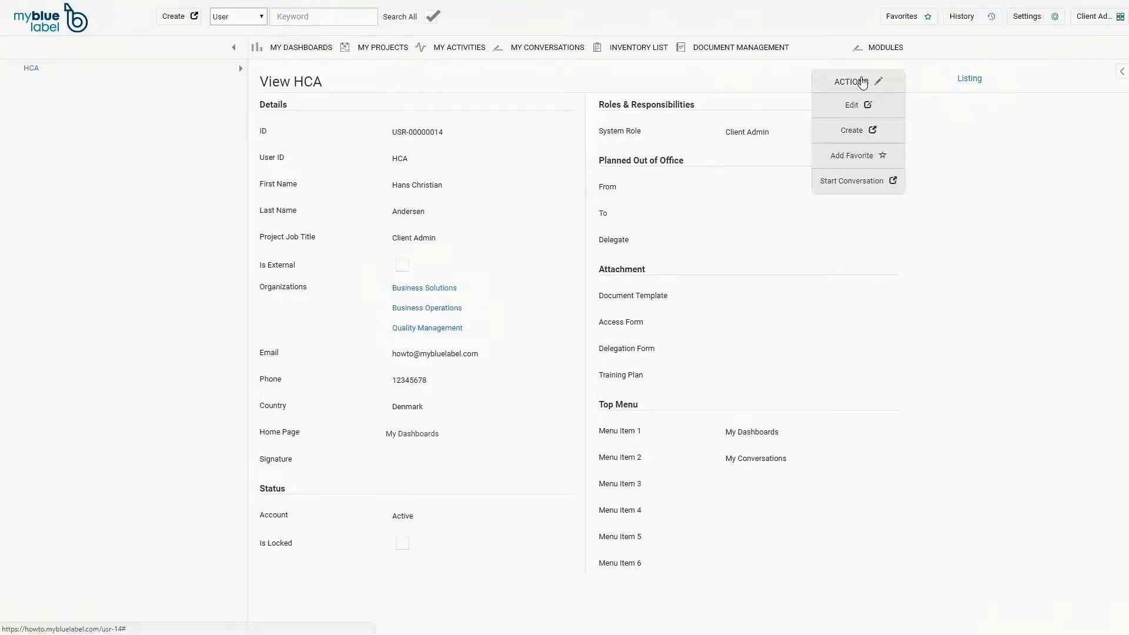
left_click(859, 134)
left_click(488, 129)
type("CMA")
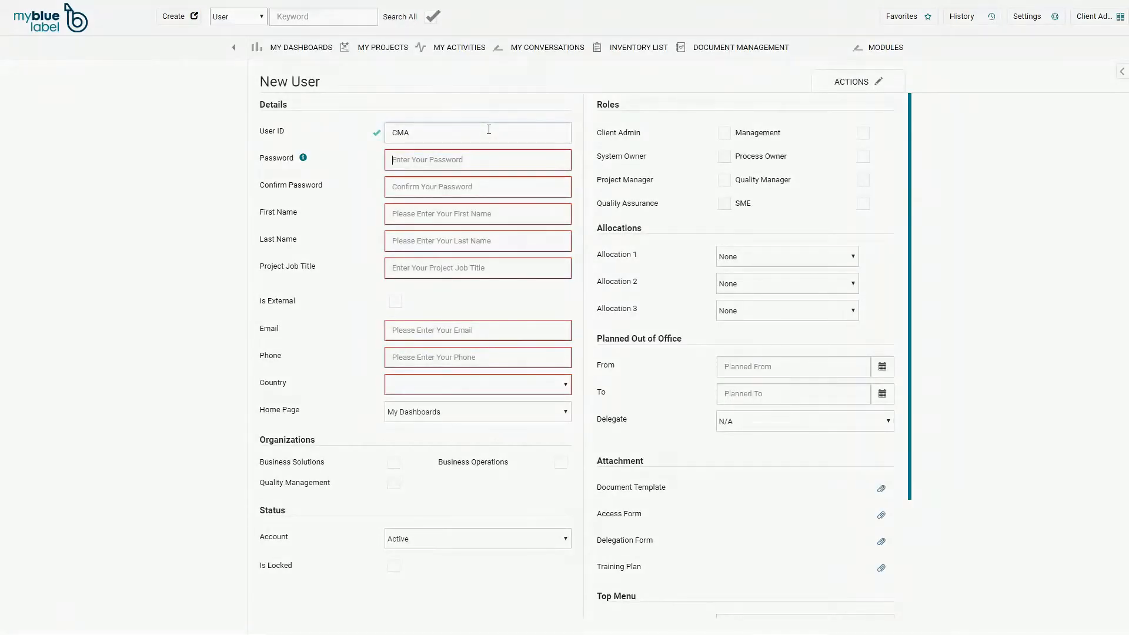
type("*****")
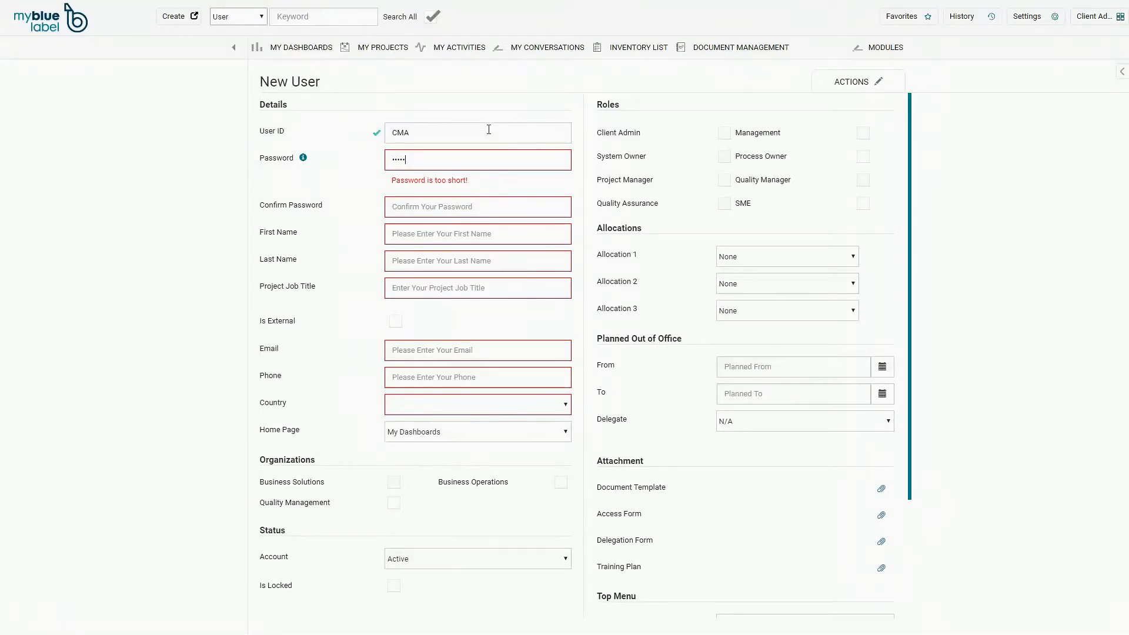
type("***")
key("Tab")
type("********")
key("Tab")
type("Mi")
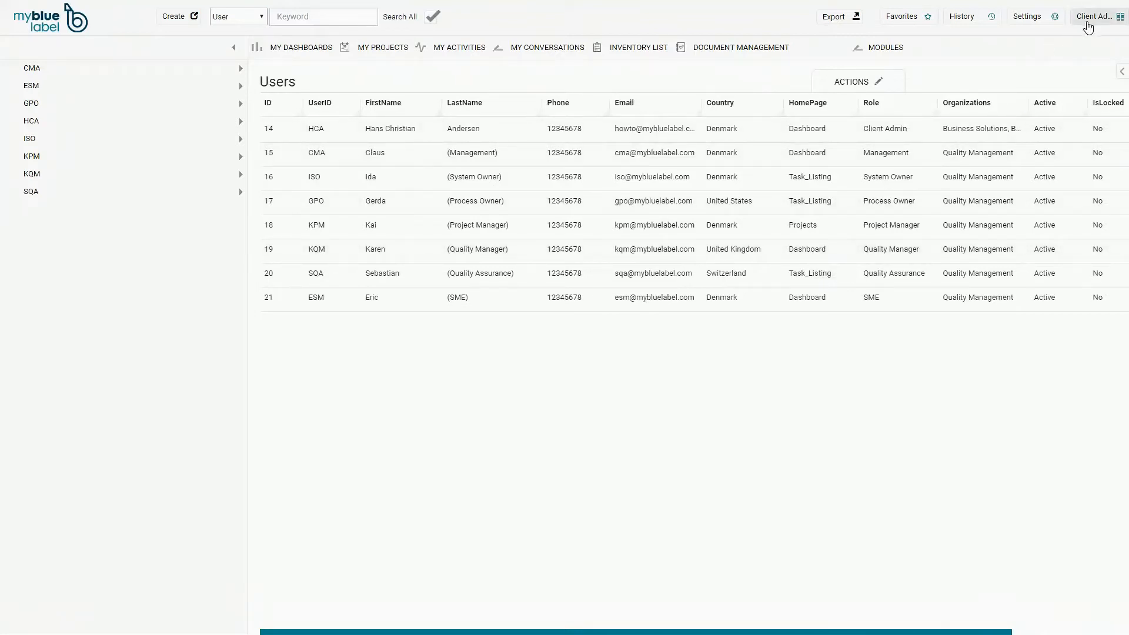
- Log out of the client admin account and sign in with the quality manager's credentials
left_click(1090, 18)
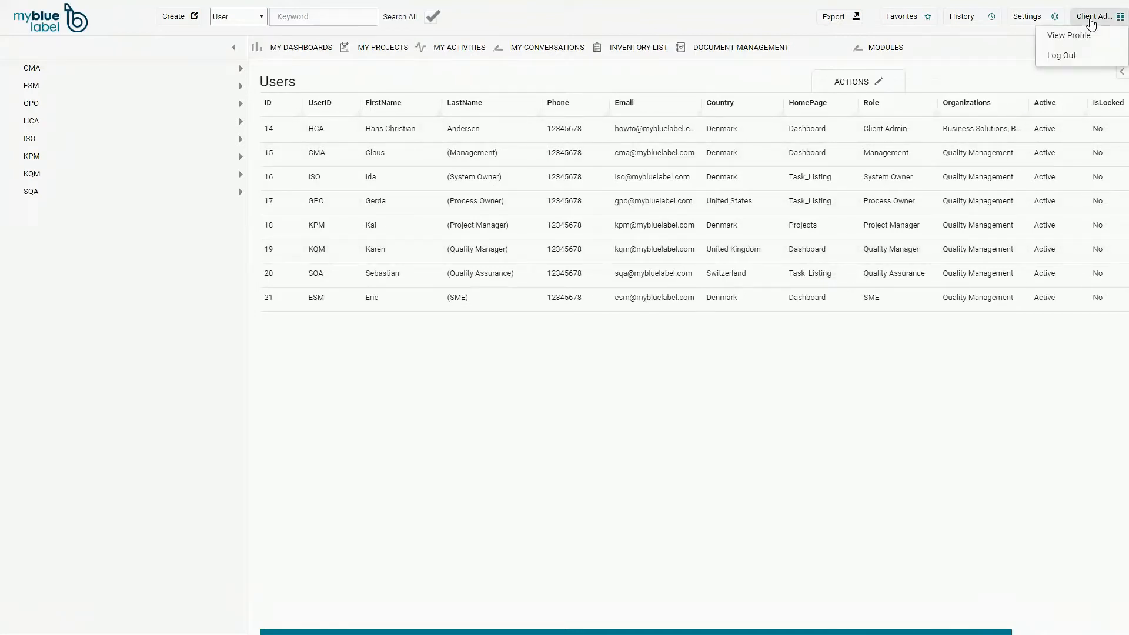
left_click(1067, 56)
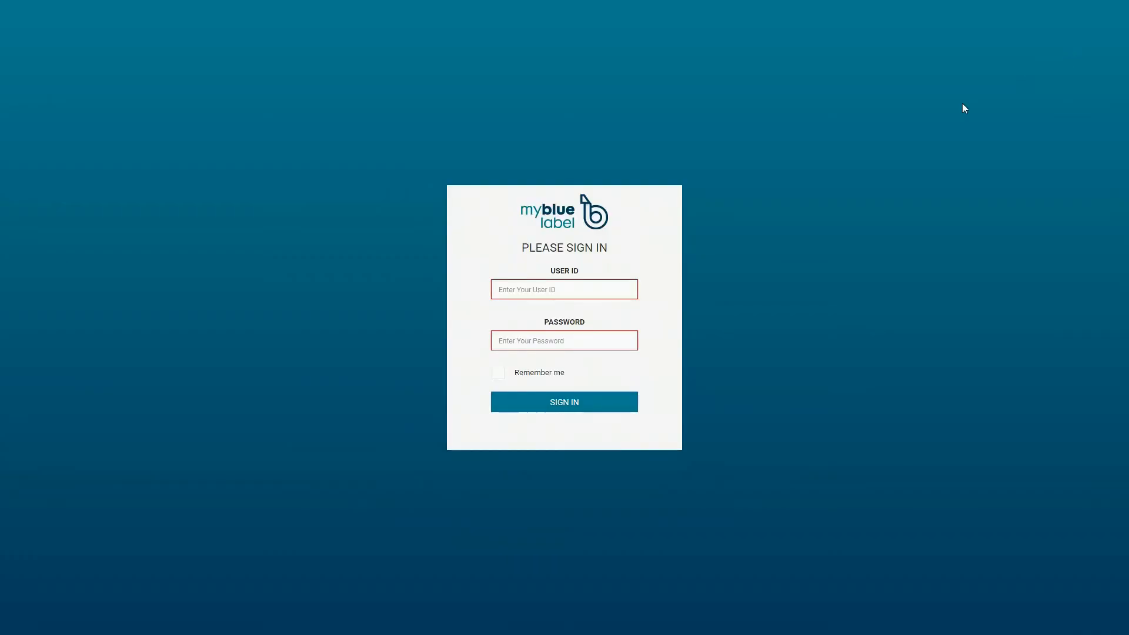
left_click(500, 289)
type("KQM")
key("Tab")
type("********")
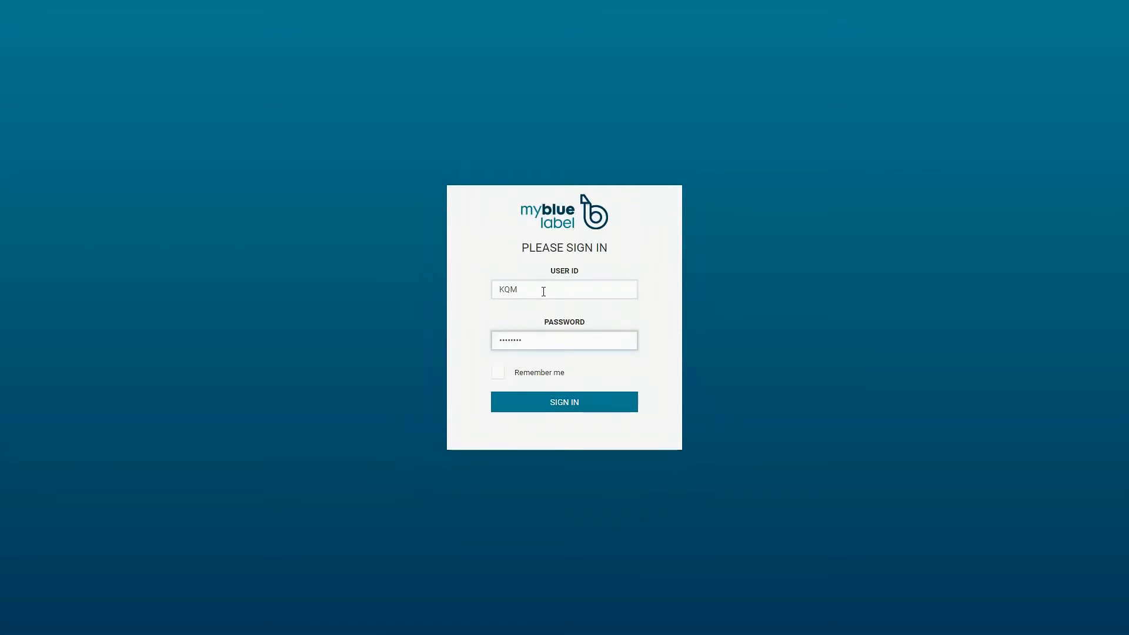
key("Return")
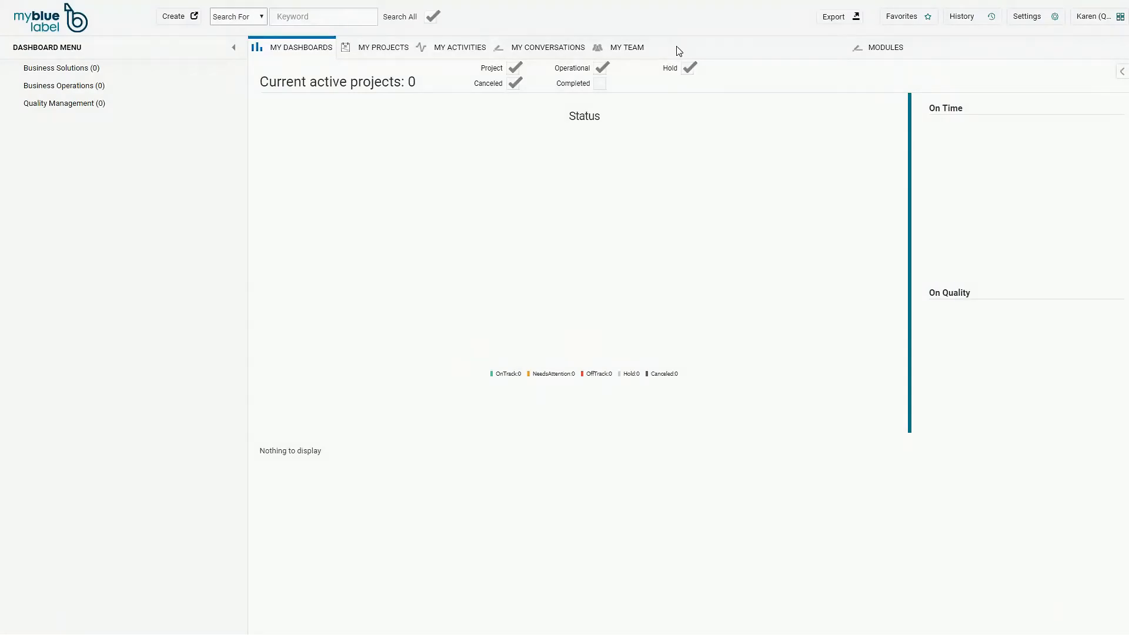
- Open the quality manager's own profile in edit mode
left_click(1088, 18)
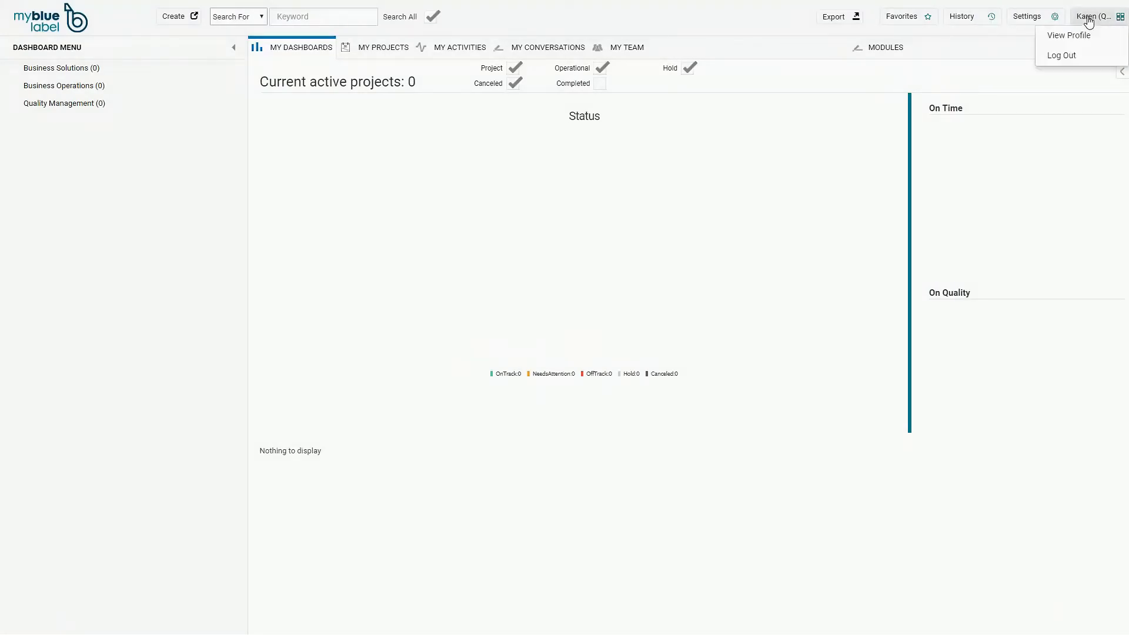
left_click(1087, 34)
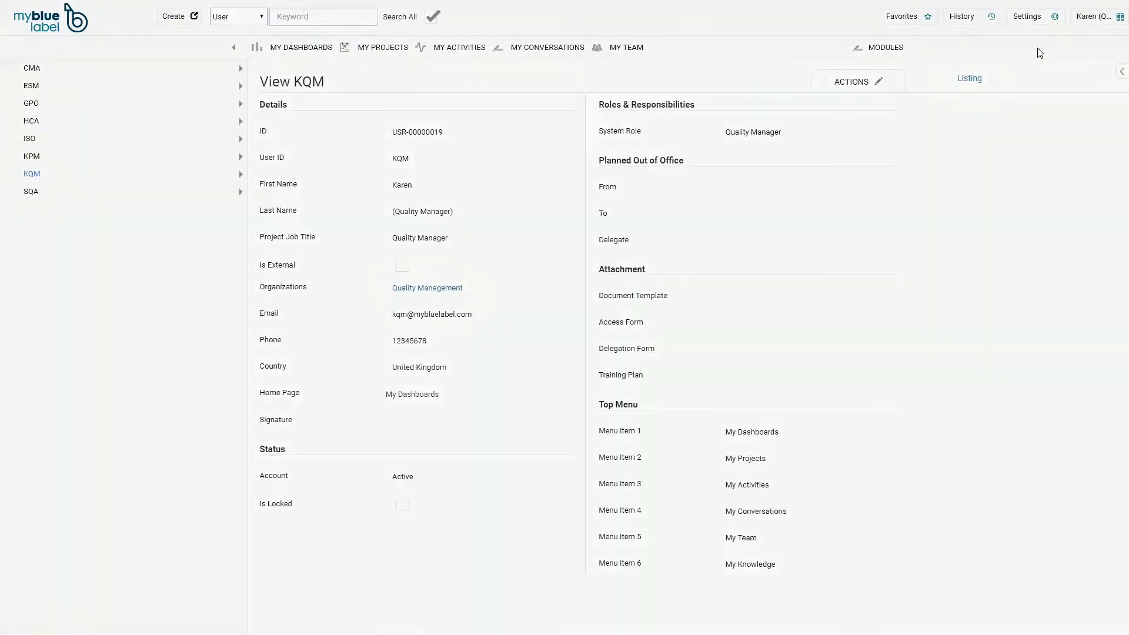
mouse_move(852, 82)
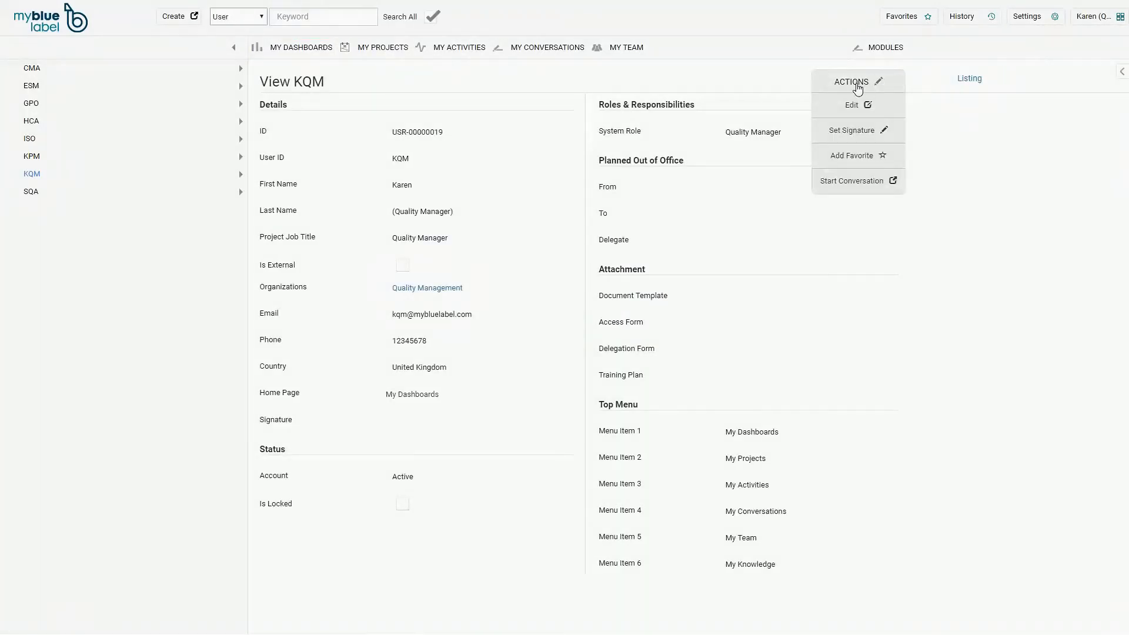
left_click(853, 106)
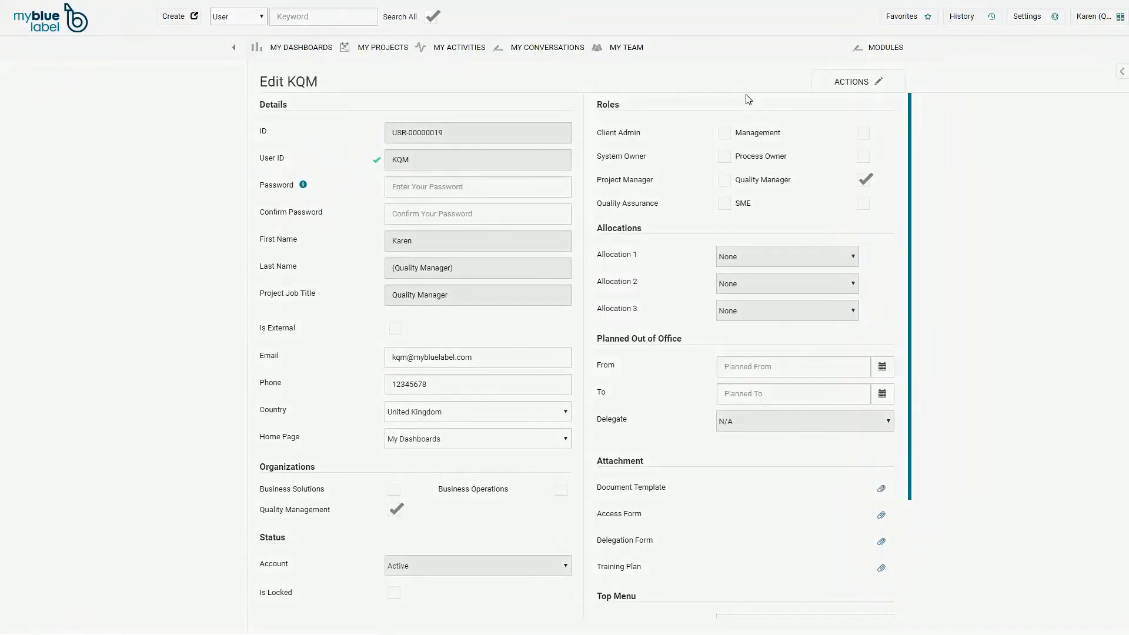
left_click(435, 182)
left_click(400, 419)
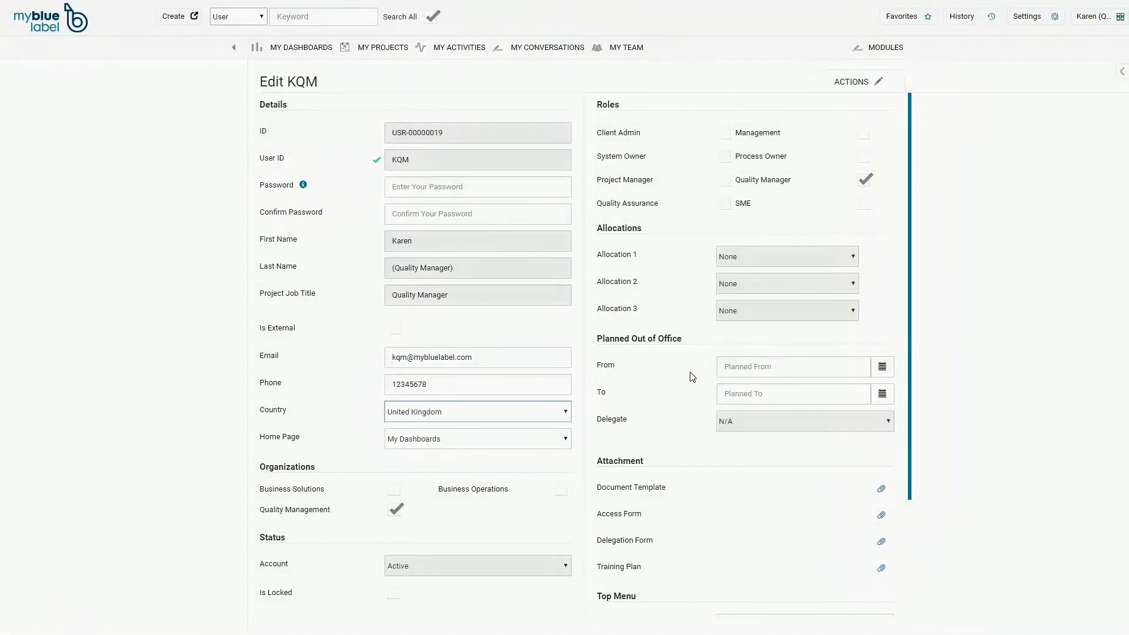
scroll(691, 378, "down", 3)
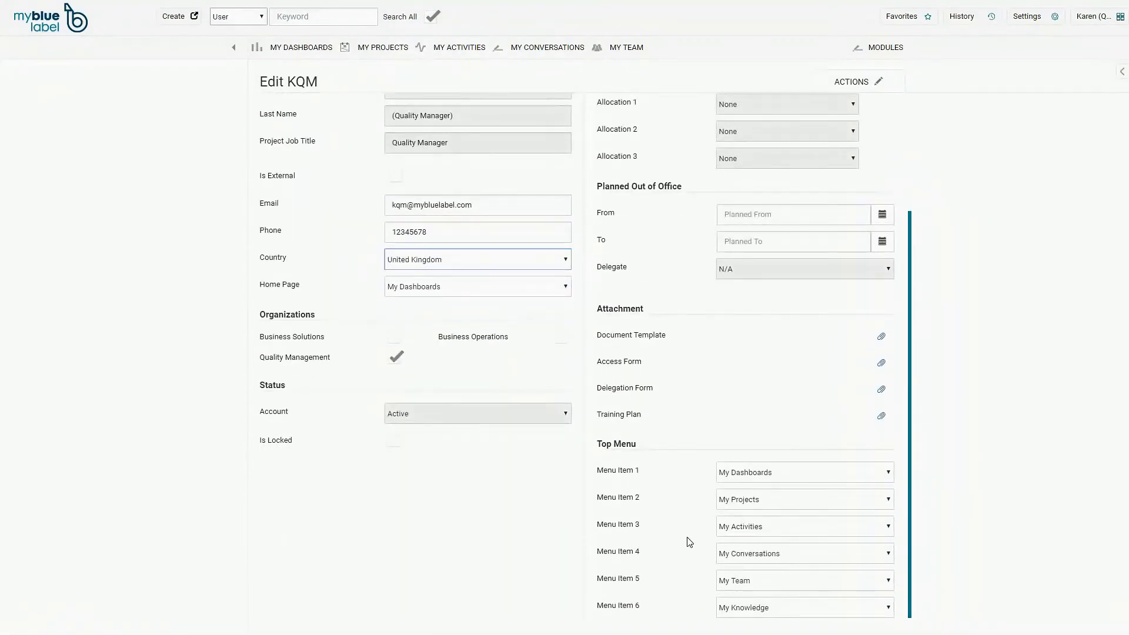
scroll(653, 388, "up", 3)
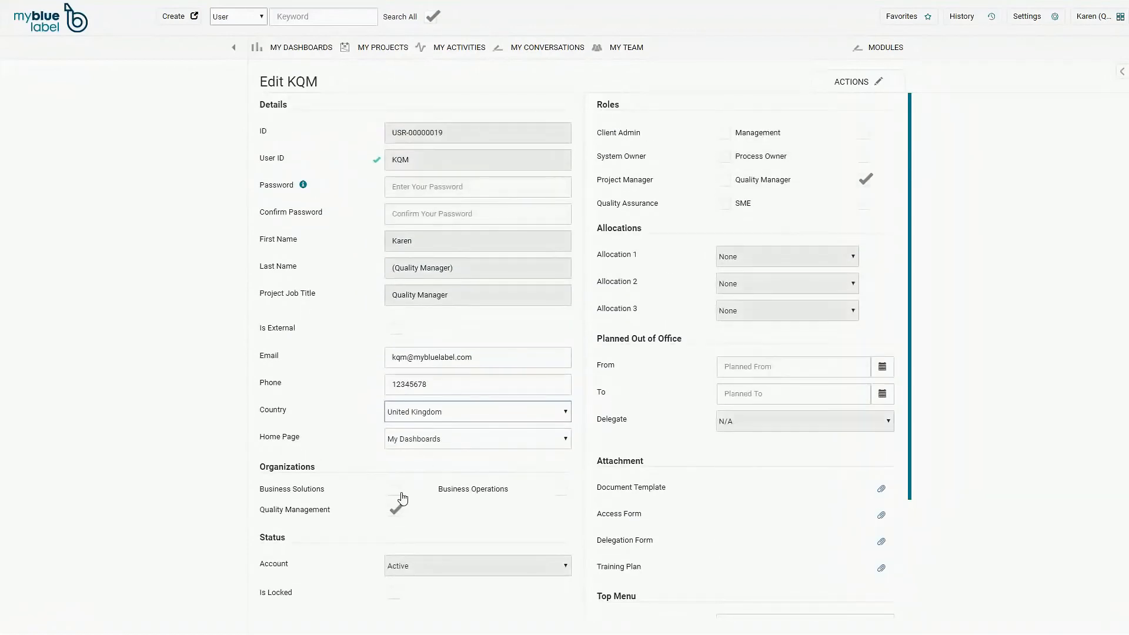
left_click(396, 510)
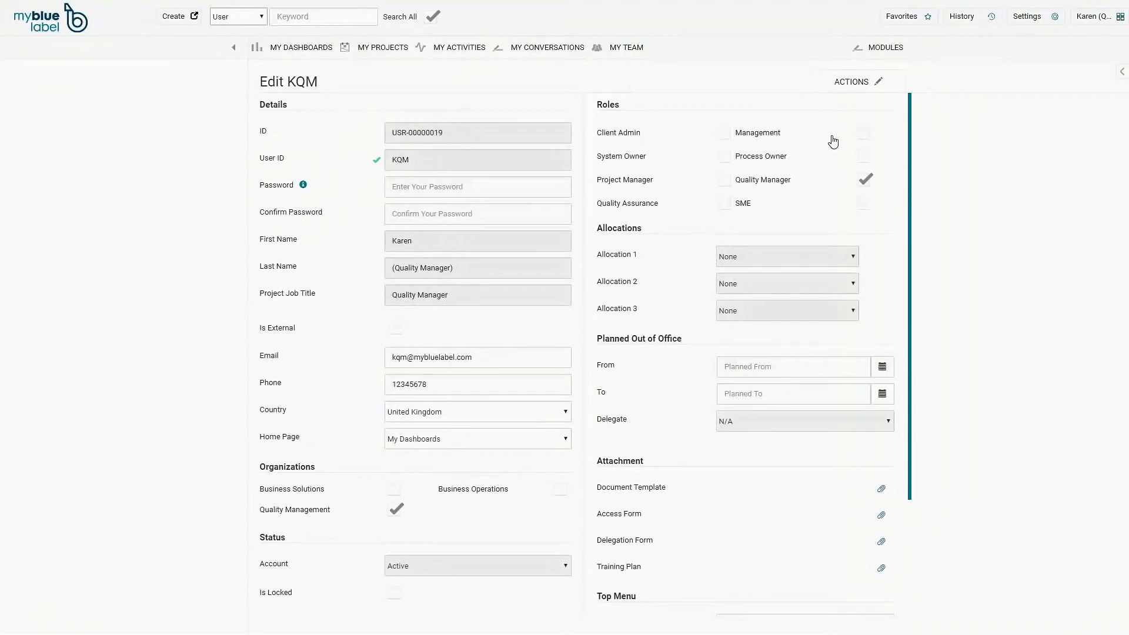
- Set Home Page to Create Menu and save the profile
left_click(415, 446)
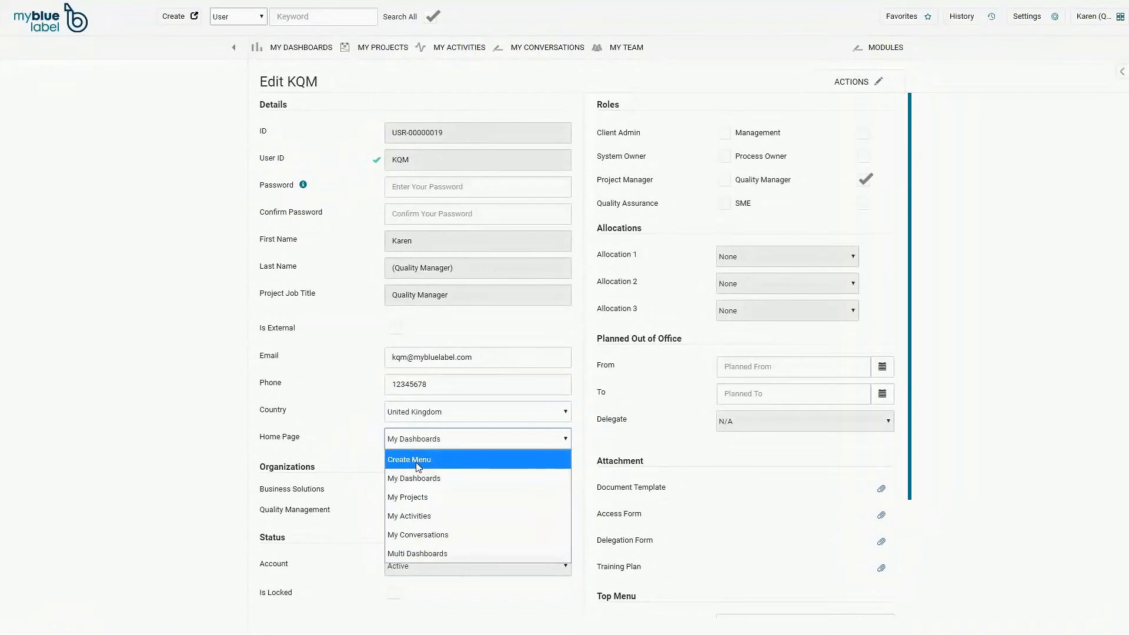
left_click(418, 465)
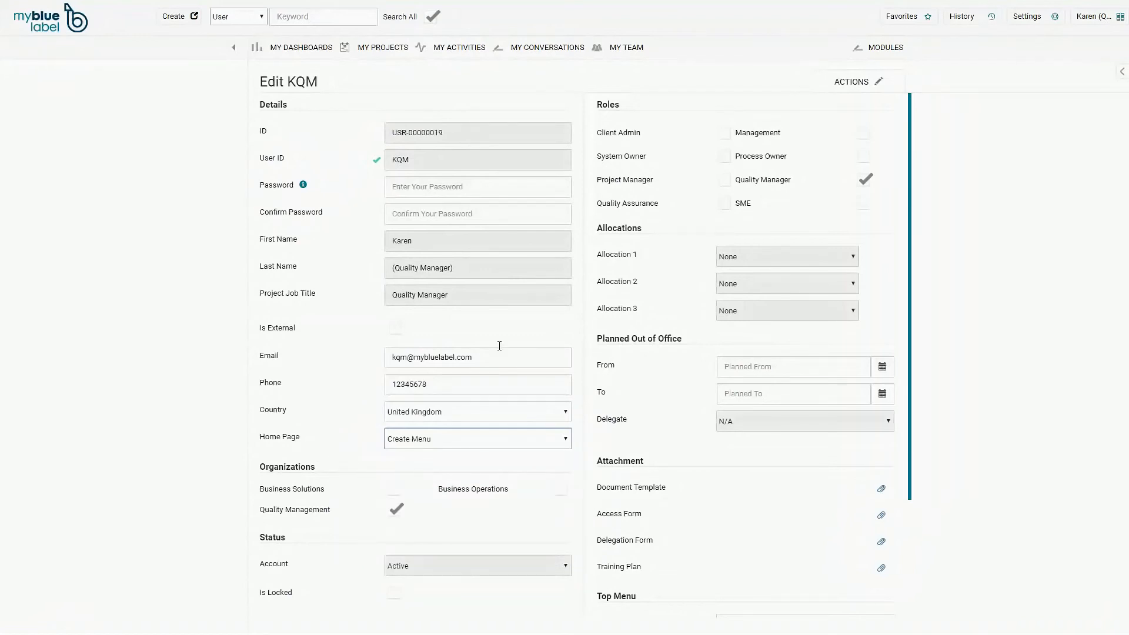
left_click(866, 82)
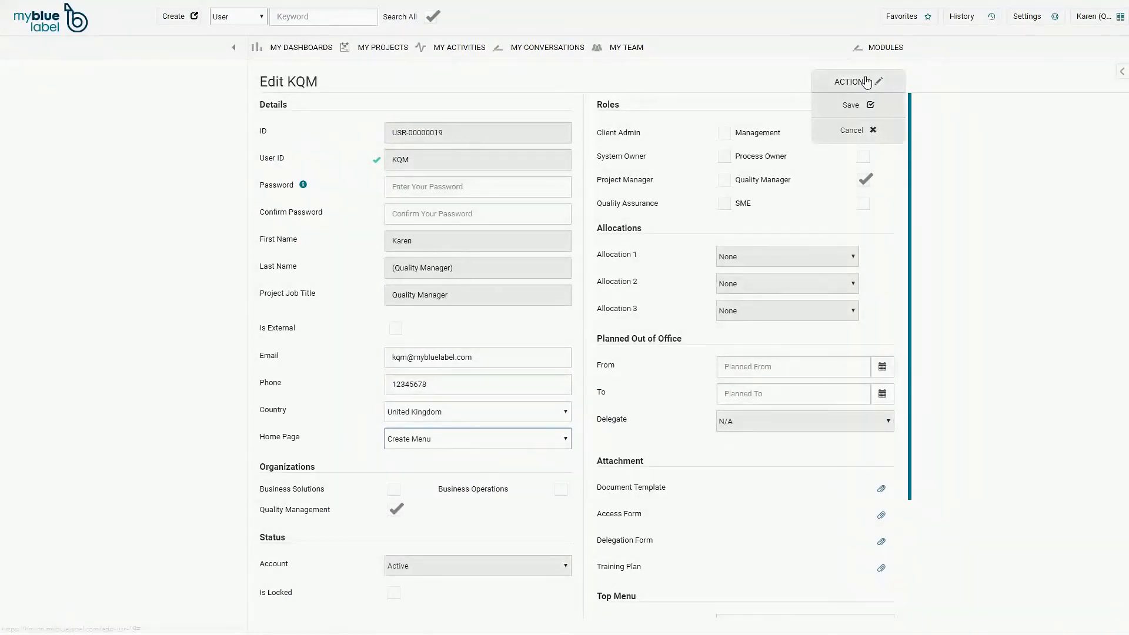
left_click(852, 106)
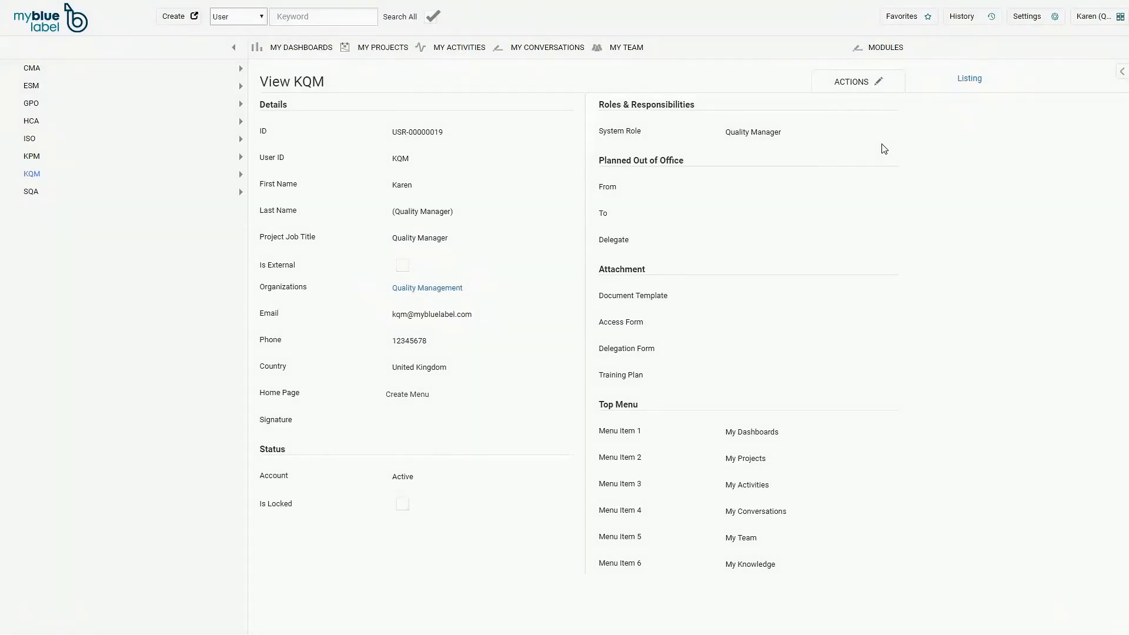
- Set the profile signature to the user's typed full name and save it
left_click(853, 83)
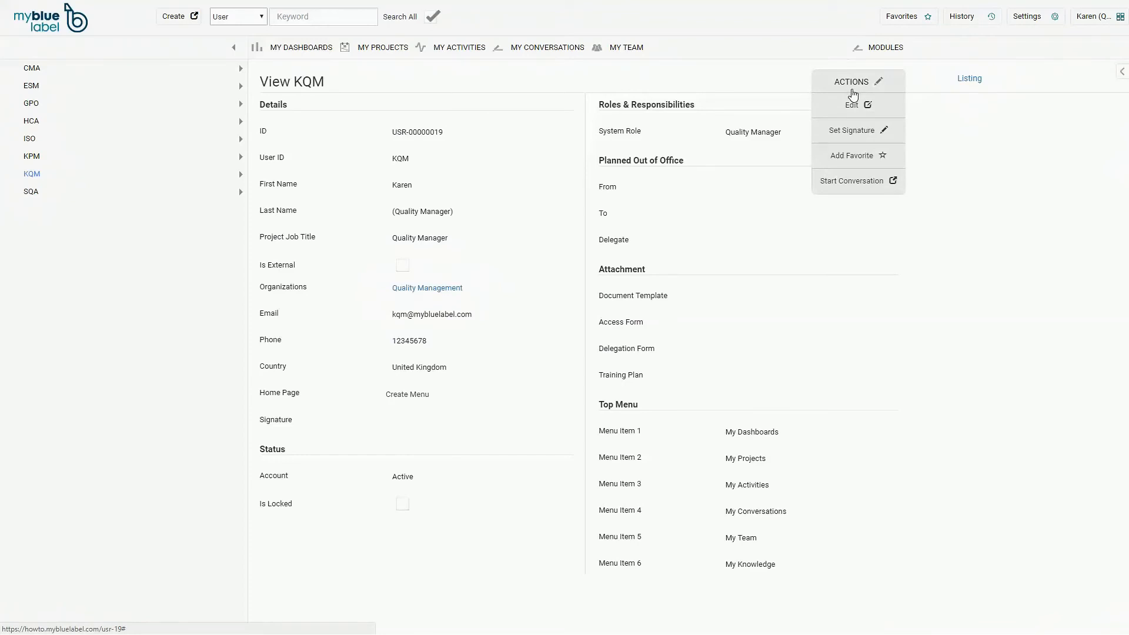
left_click(851, 131)
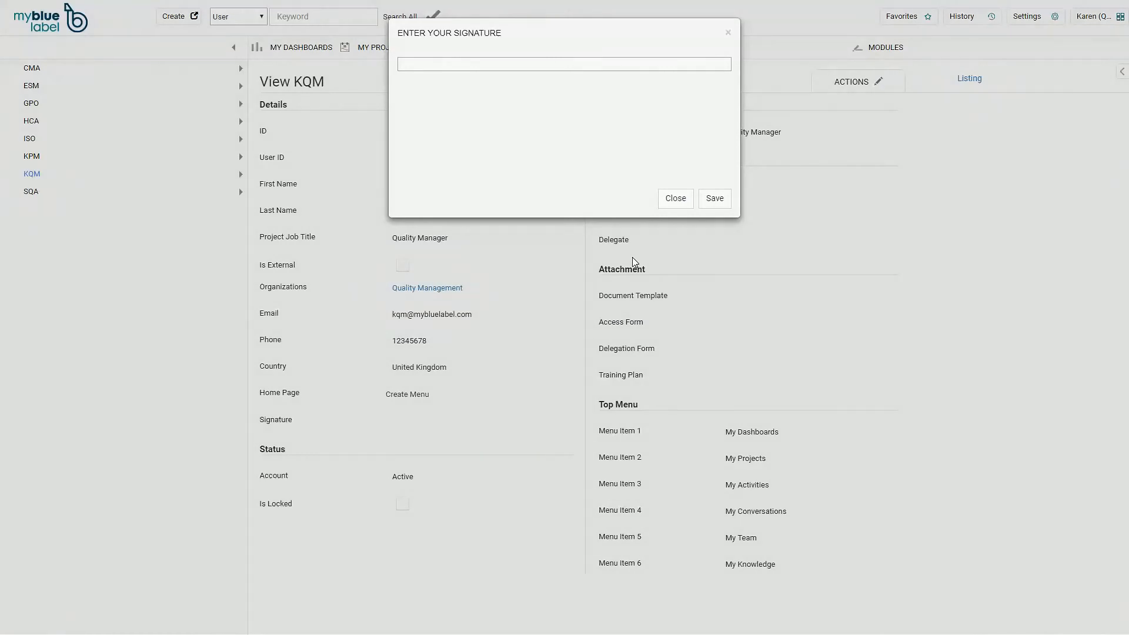
left_click(515, 69)
type("Karen Blixen")
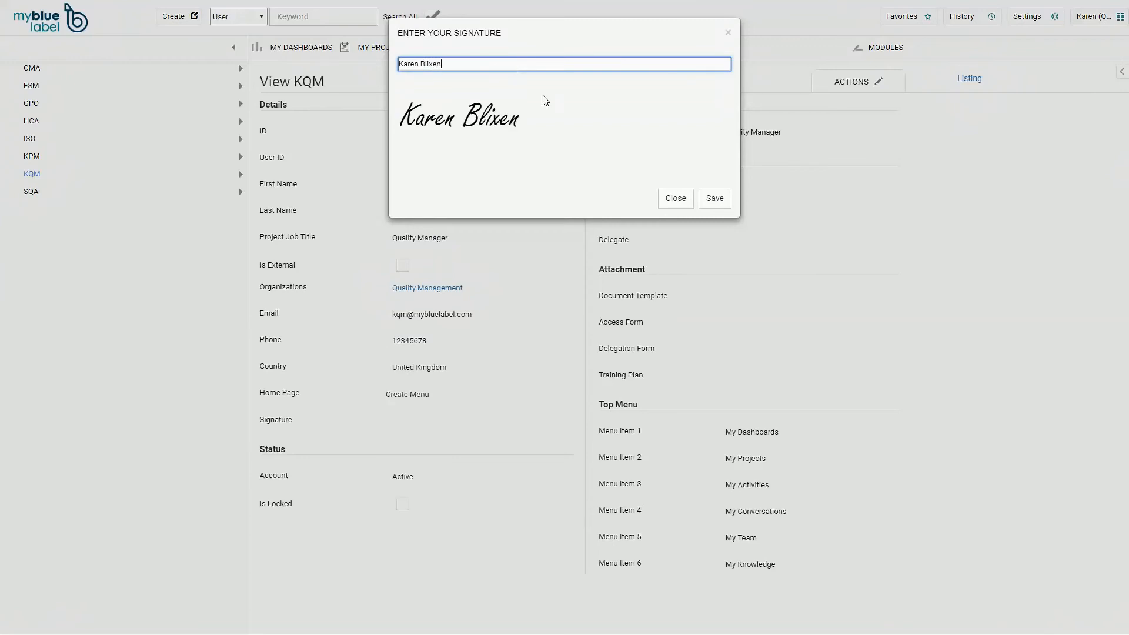
left_click(713, 207)
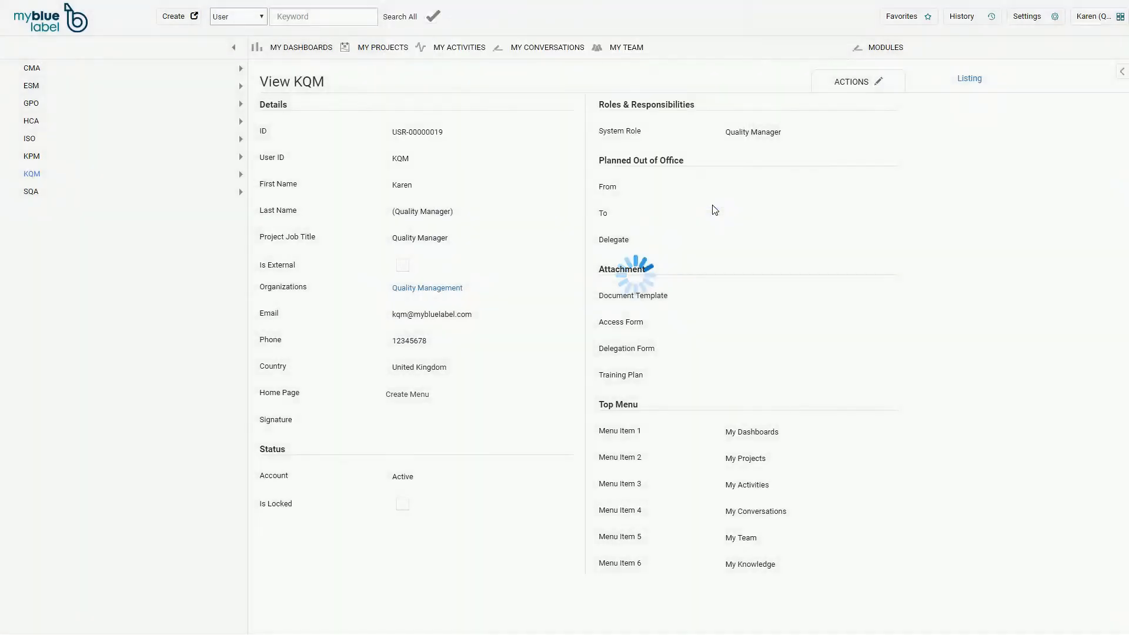